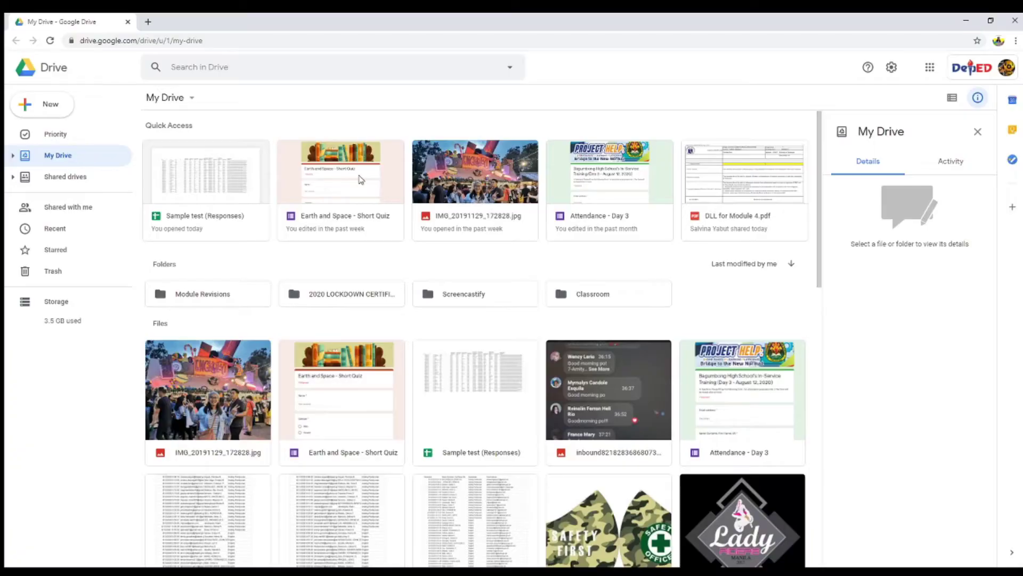
Open the Earth and Space - Short Quiz form and the Sample test (Responses) spreadsheet from My Drive
left_click(360, 179)
double_click(360, 179)
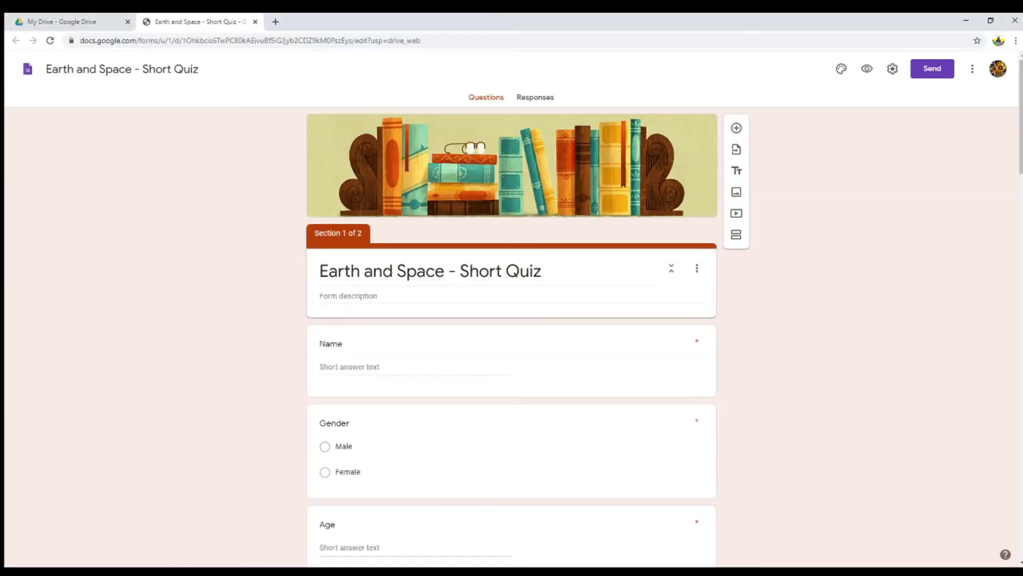
left_click(73, 21)
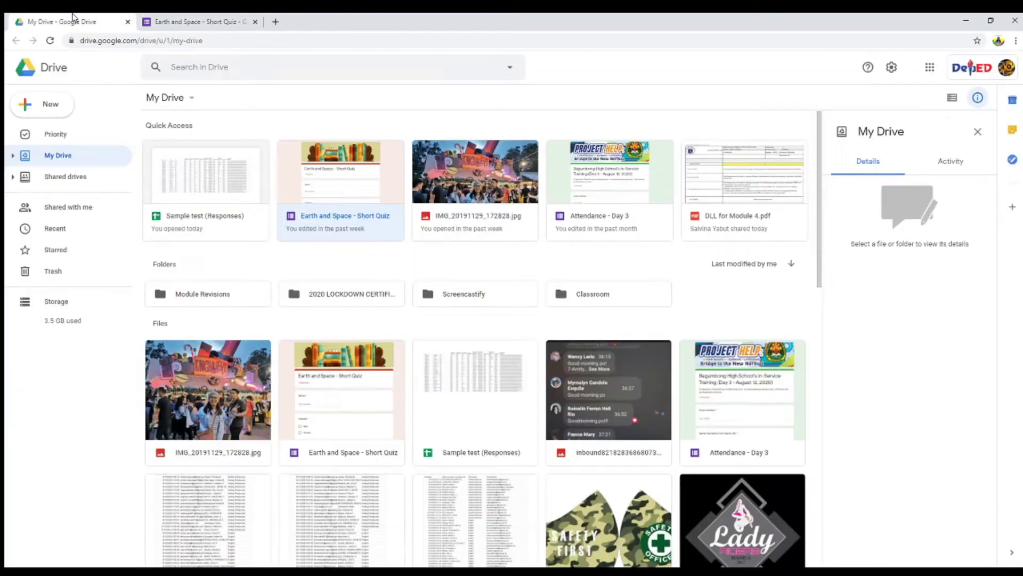
left_click(218, 161)
double_click(218, 162)
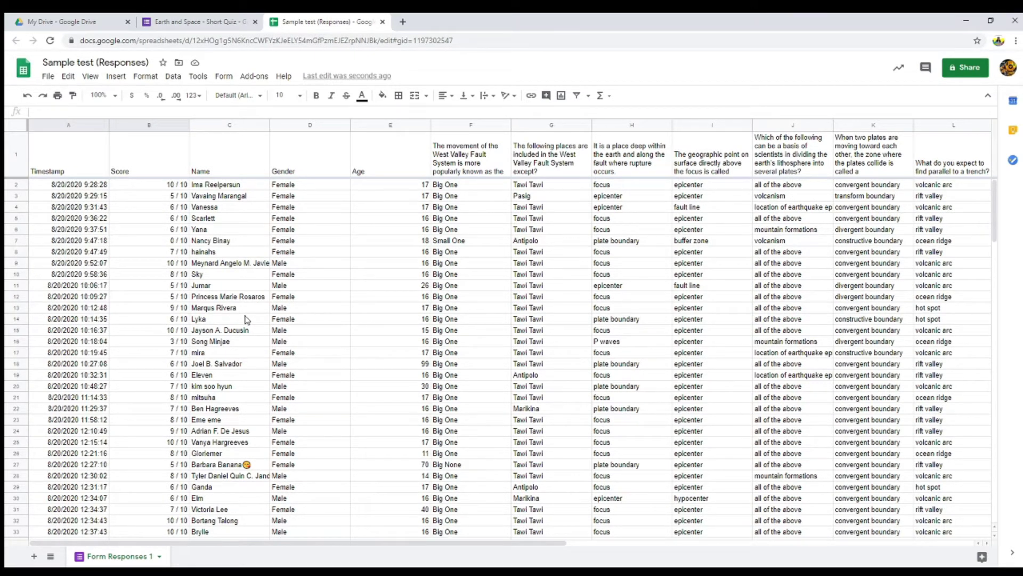
Look through the response rows of the Sample test (Responses) sheet and return to the first row
scroll(247, 319, "down", 5)
scroll(247, 321, "down", 2)
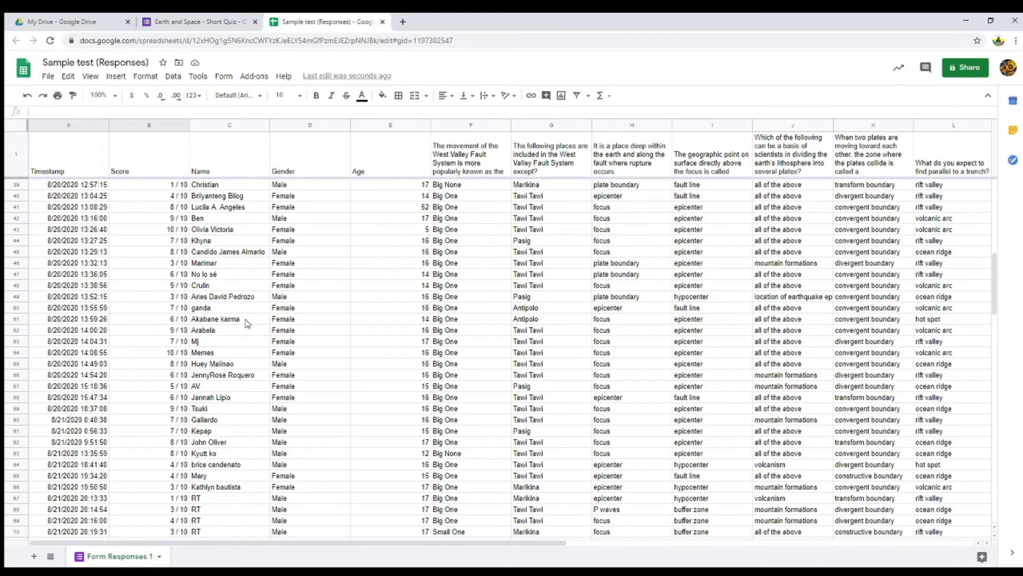
scroll(247, 321, "up", 7)
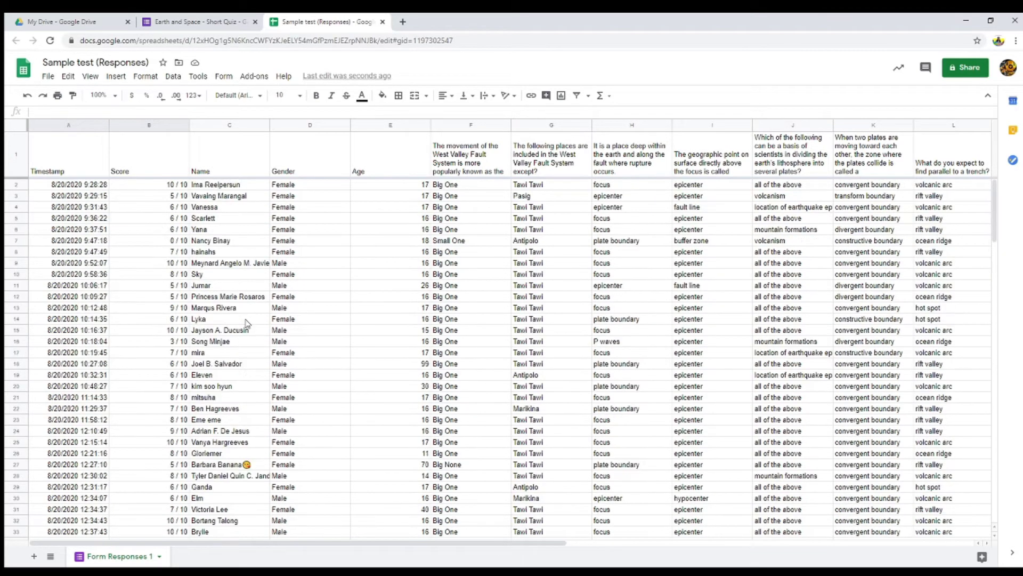
Review the quiz form's Name, Gender and Age fields in section 1 and the multiple choice questions in section 2
left_click(198, 22)
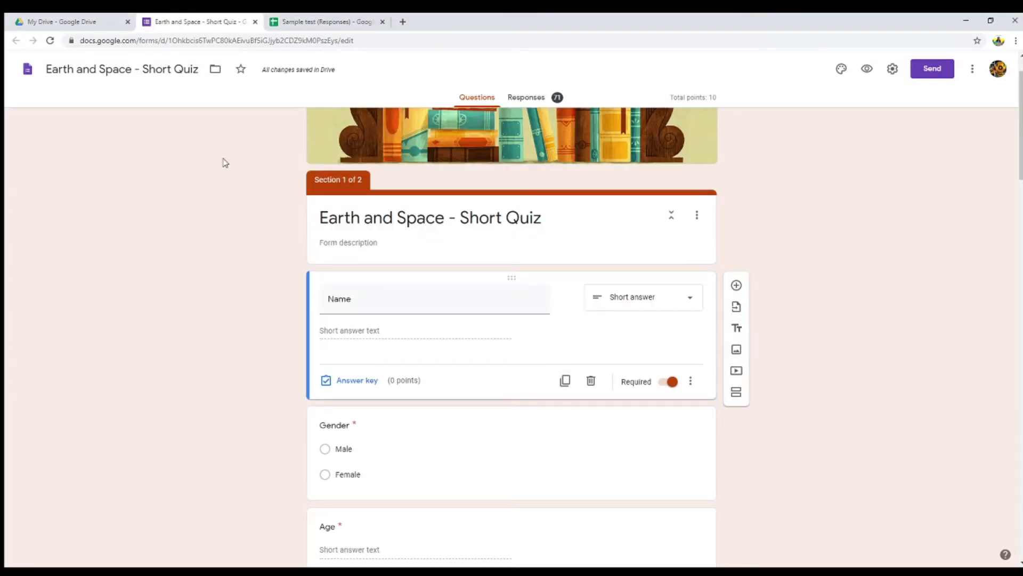
scroll(259, 259, "down", 2)
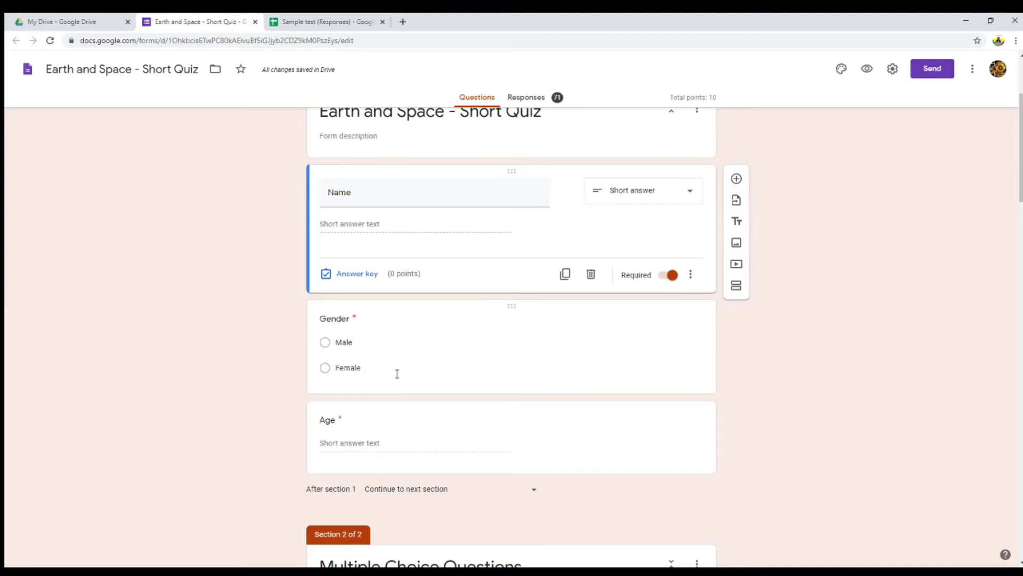
scroll(397, 373, "down", 3)
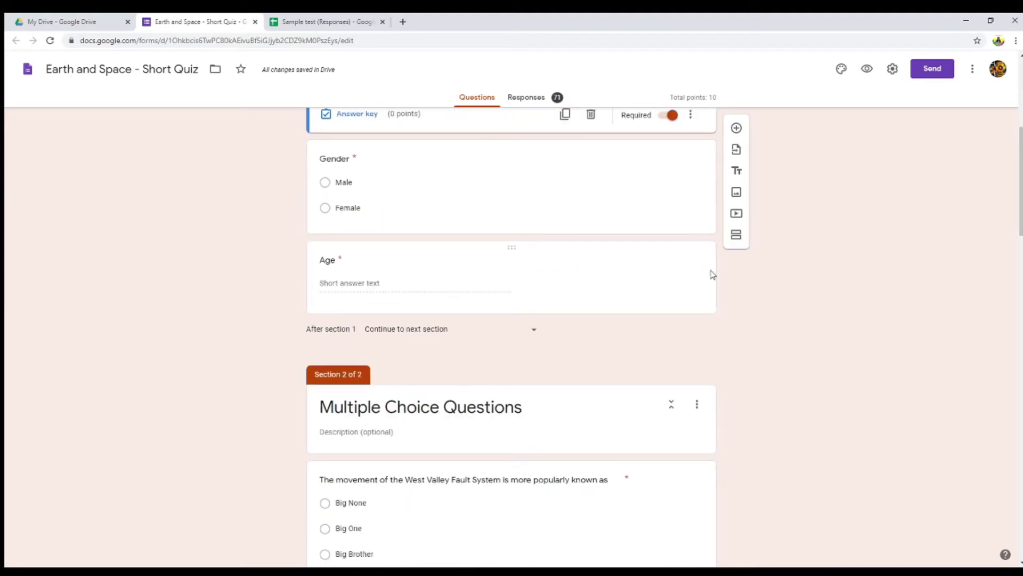
scroll(667, 336, "down", 2)
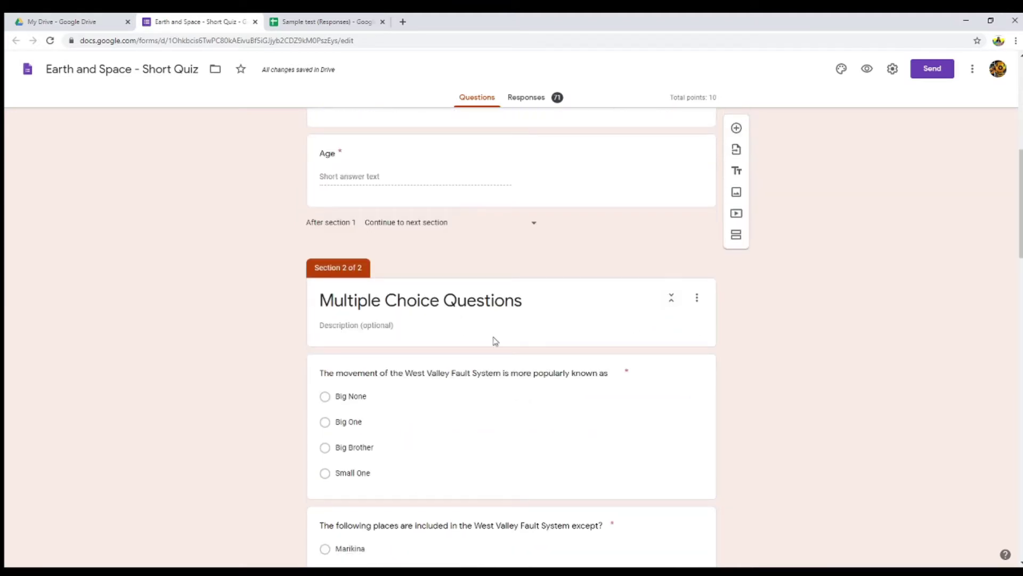
scroll(484, 338, "down", 1)
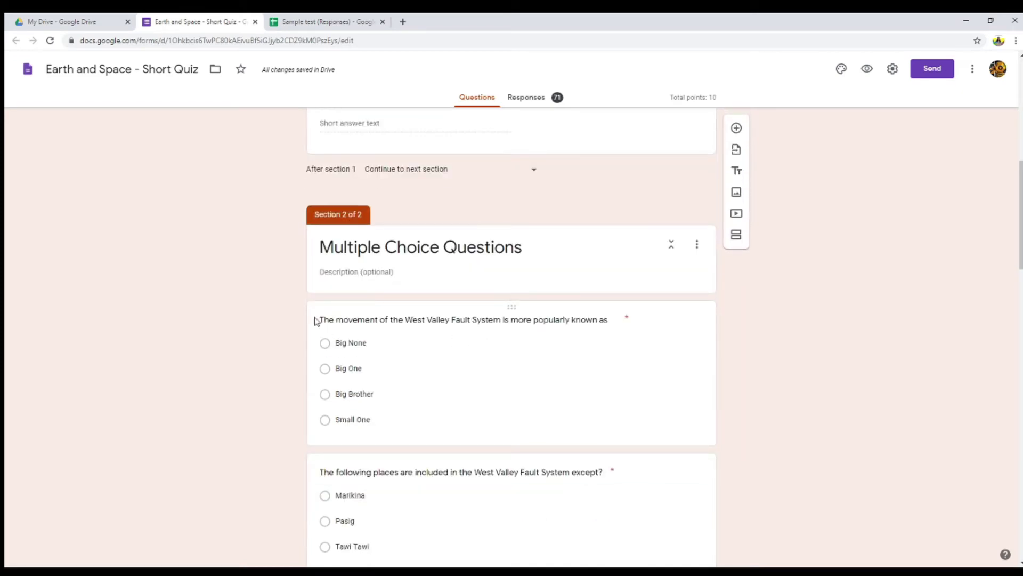
scroll(598, 315, "up", 8)
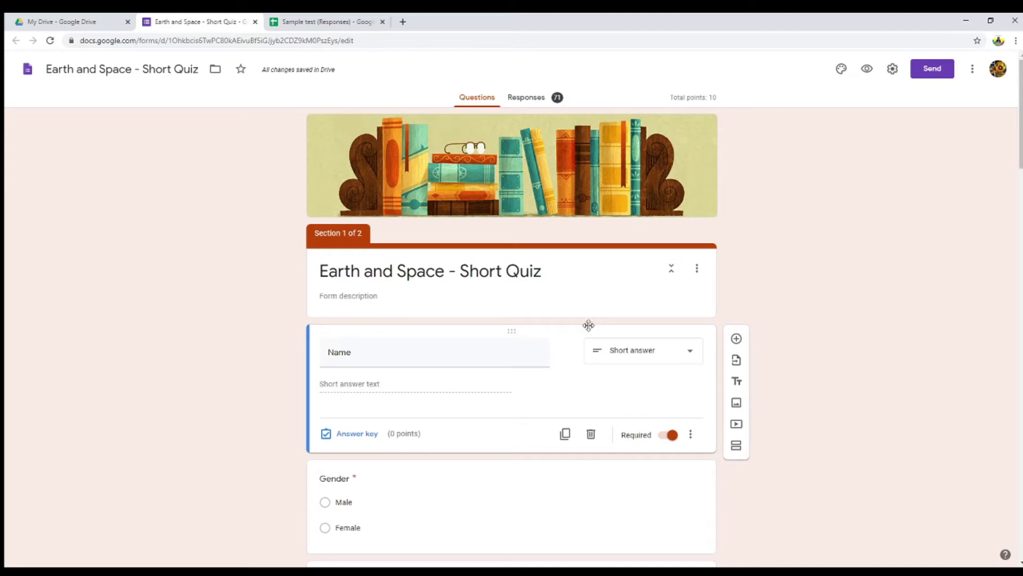
scroll(589, 327, "down", 10)
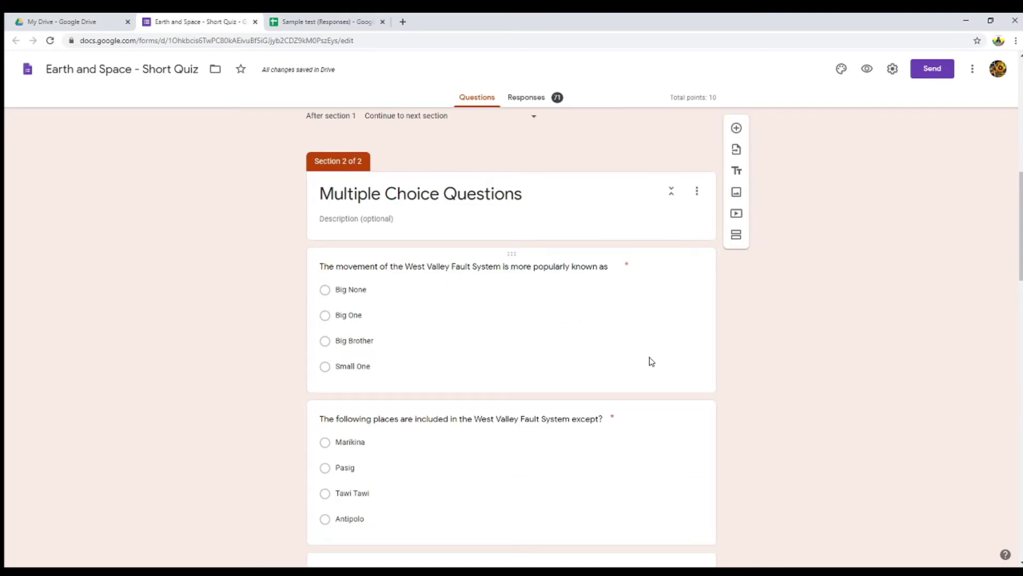
scroll(650, 358, "down", 6)
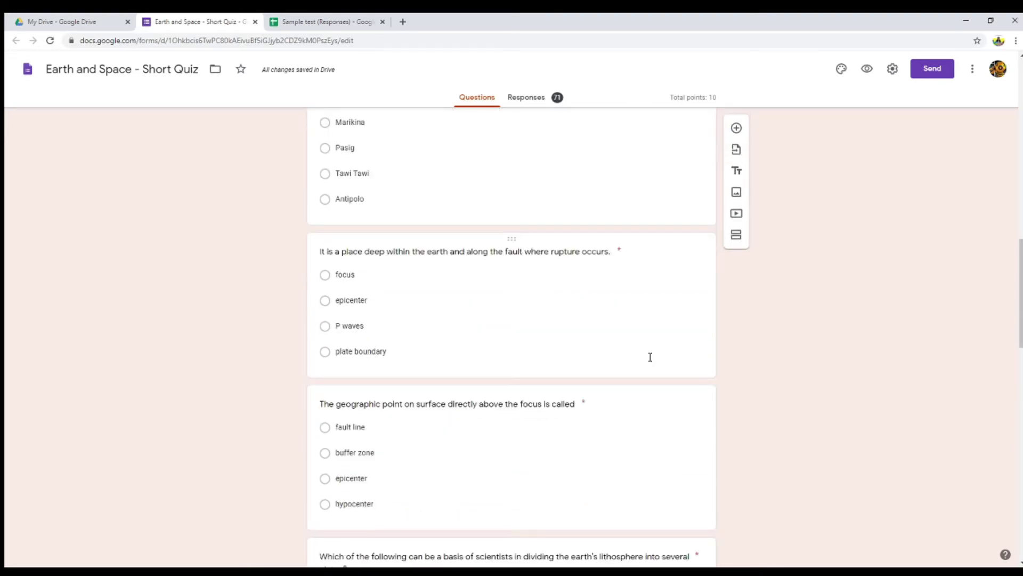
scroll(651, 356, "down", 18)
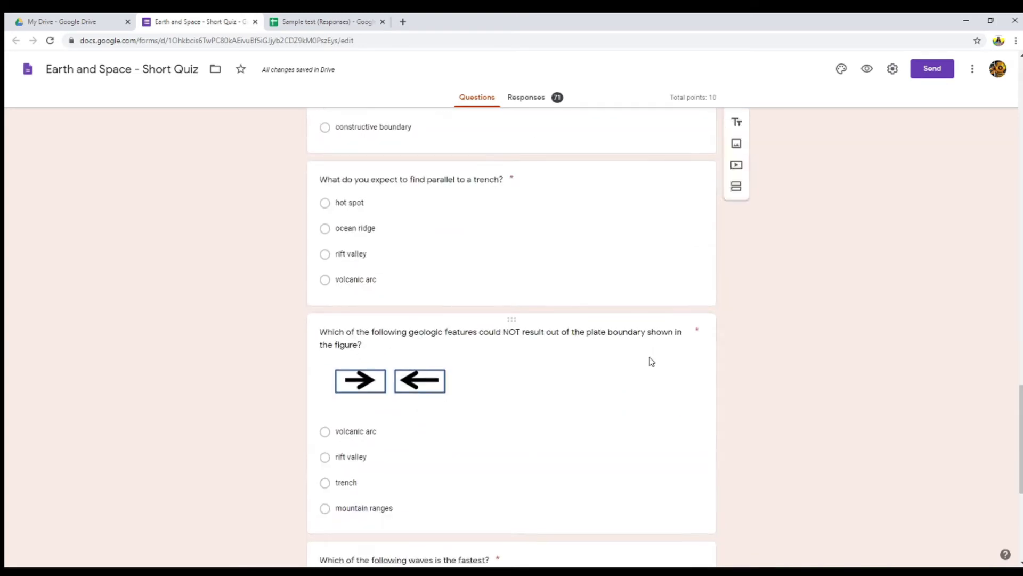
scroll(376, 369, "up", 20)
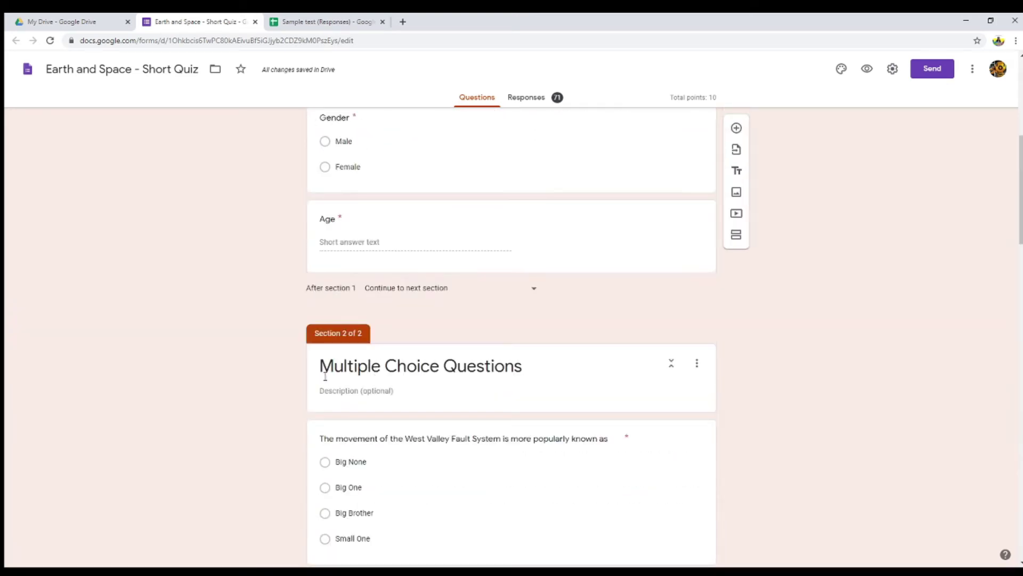
scroll(648, 489, "down", 6)
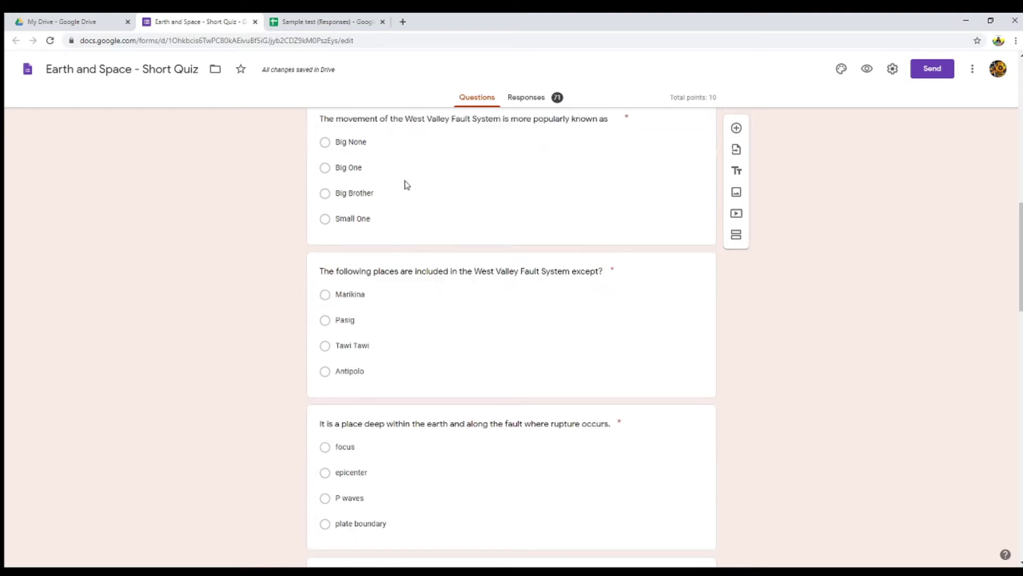
Compare the question columns in the response spreadsheet with the multiple choice questions in the quiz form
left_click(337, 21)
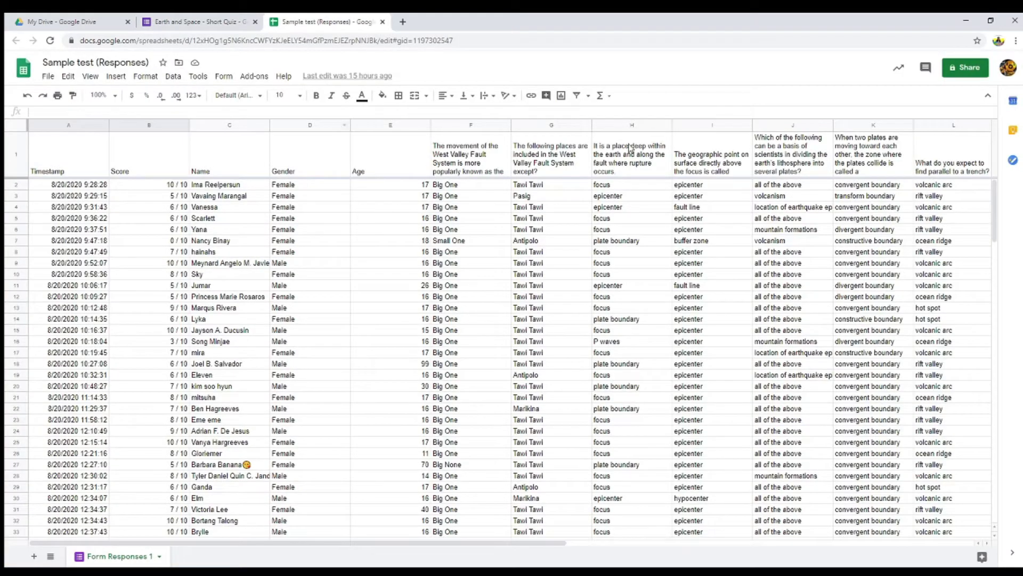
left_click(194, 19)
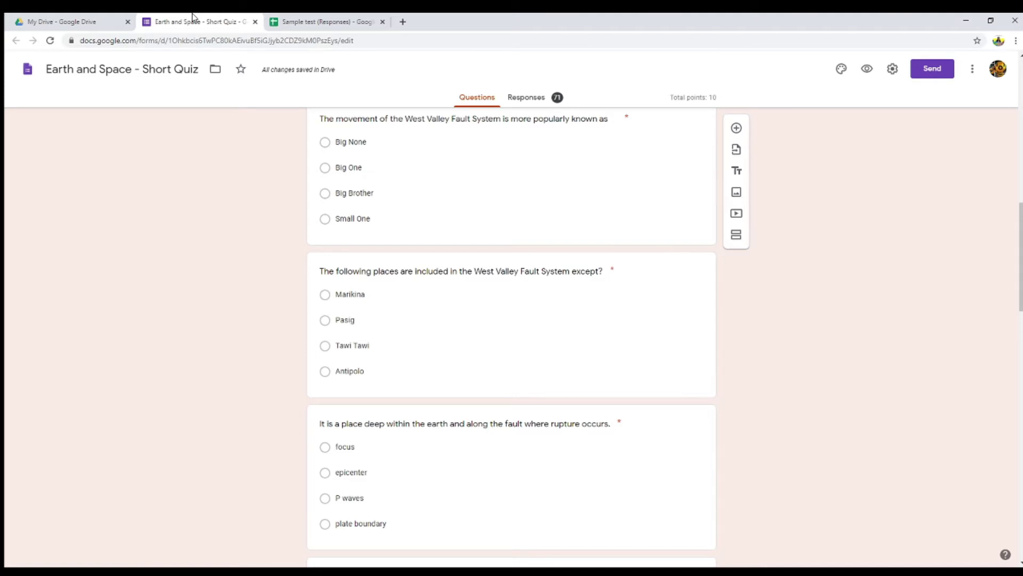
scroll(368, 209, "up", 1)
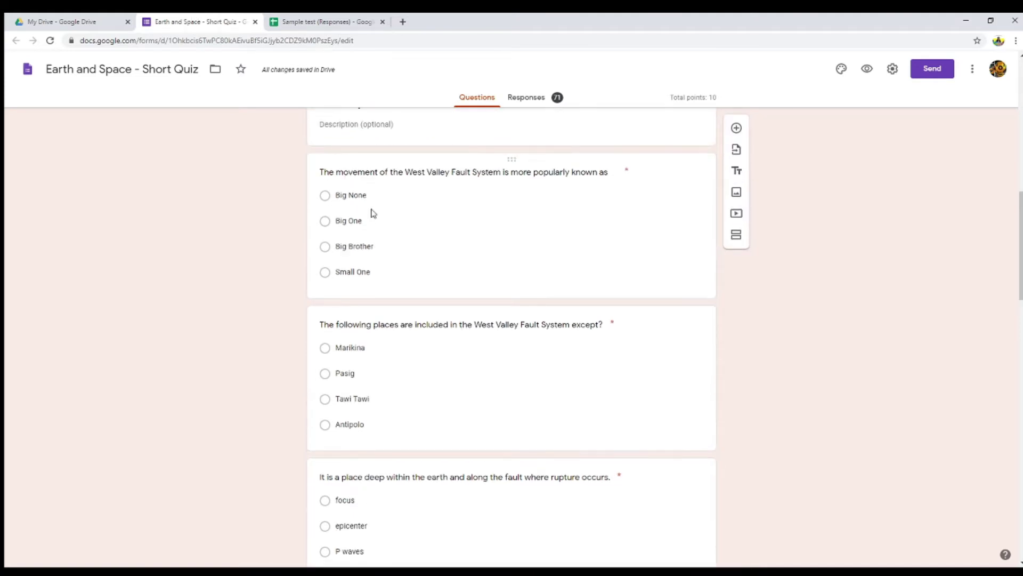
scroll(376, 211, "up", 4)
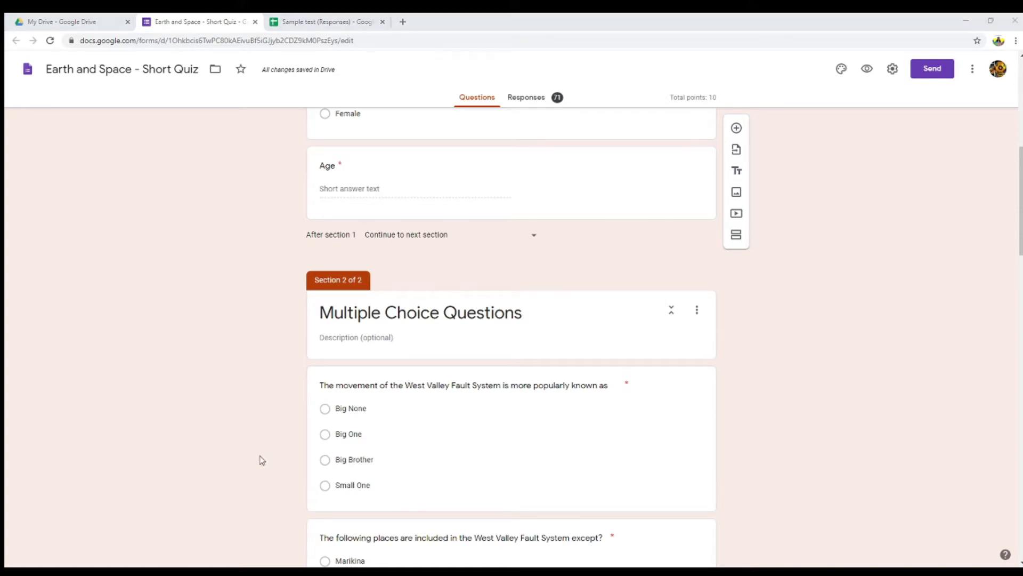
scroll(211, 347, "up", 8)
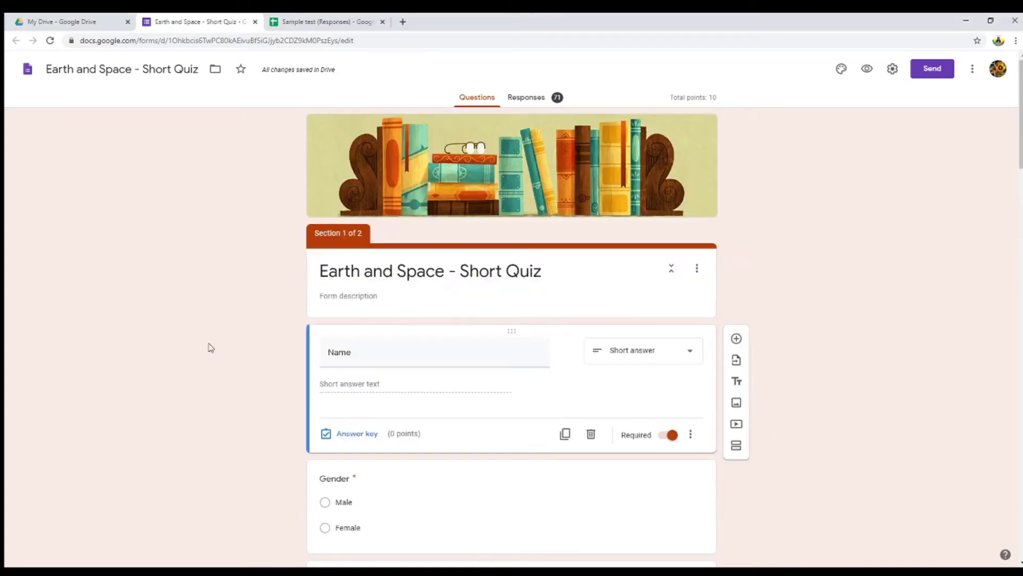
Examine the Score column across the respondents' rows in the Sample test (Responses) sheet
left_click(297, 17)
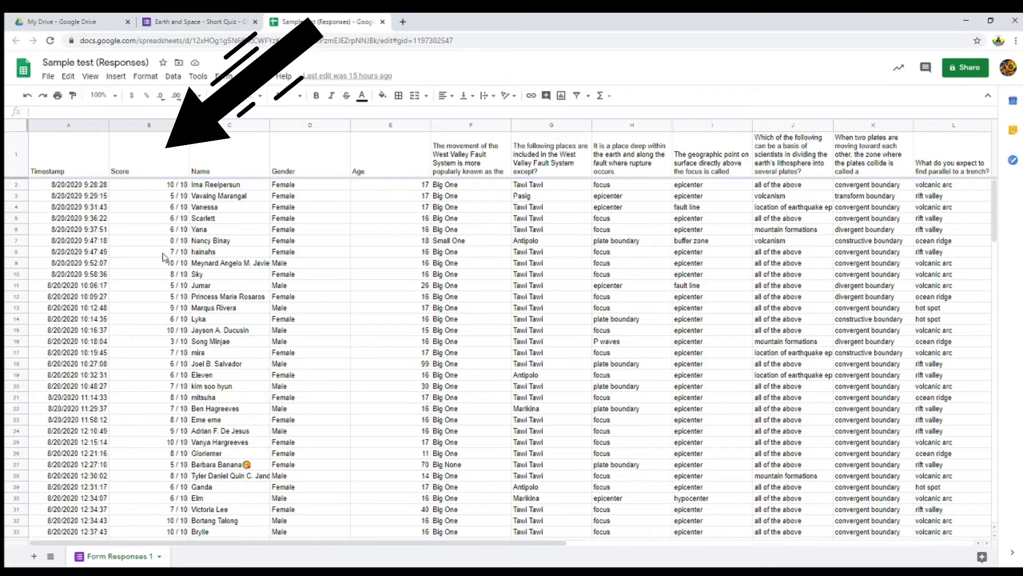
scroll(163, 258, "down", 15)
scroll(164, 257, "up", 11)
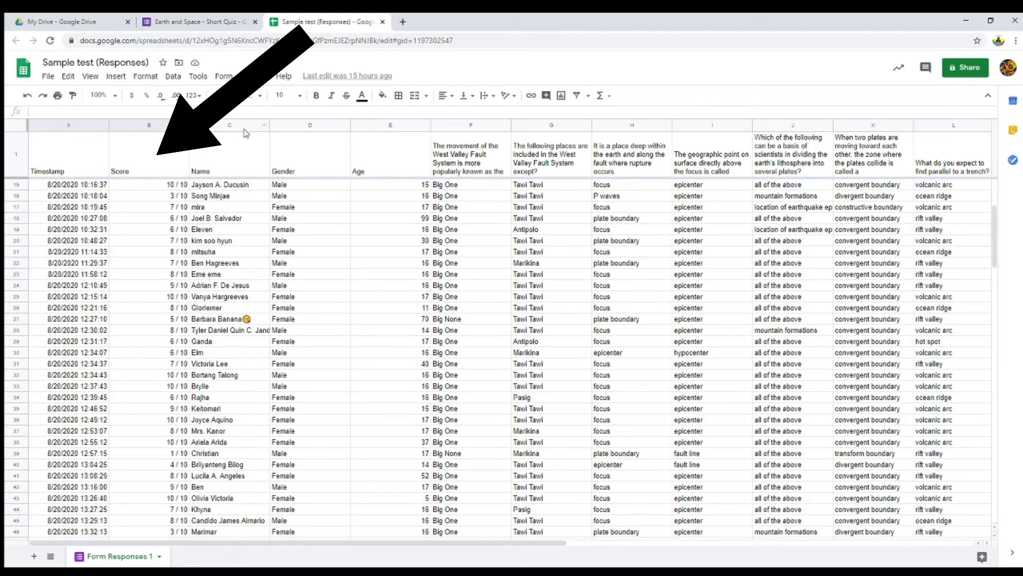
scroll(225, 262, "up", 4)
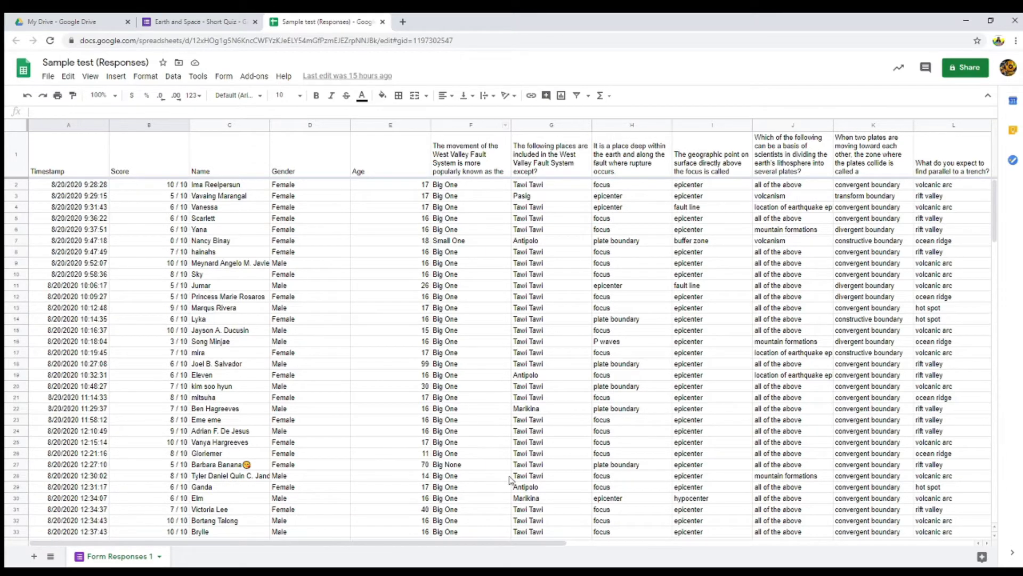
Examine the remaining question columns up to the Continental Drift question, select that column, and return to the sheet's first column
left_click_drag(514, 542, 566, 542)
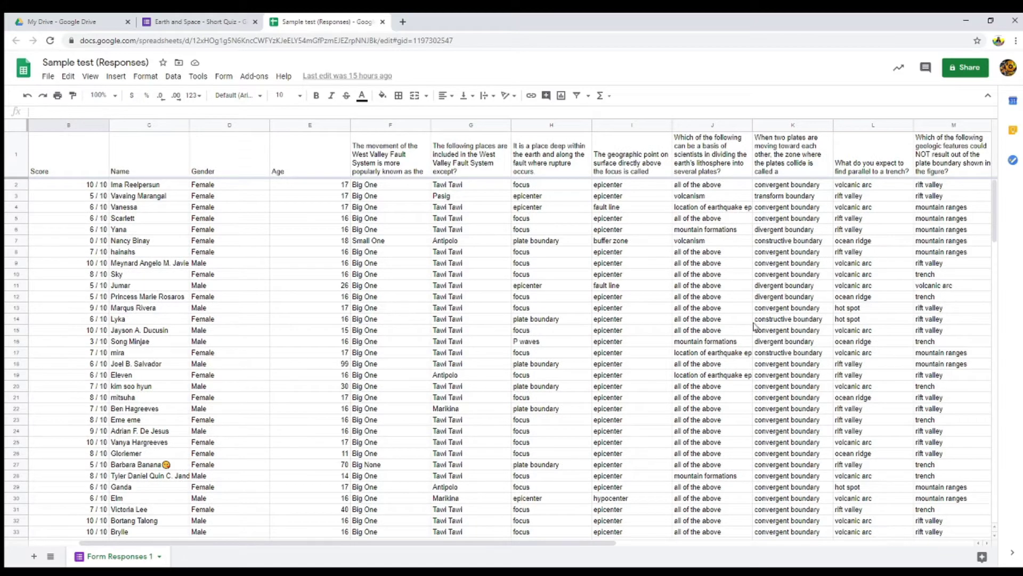
left_click(987, 544)
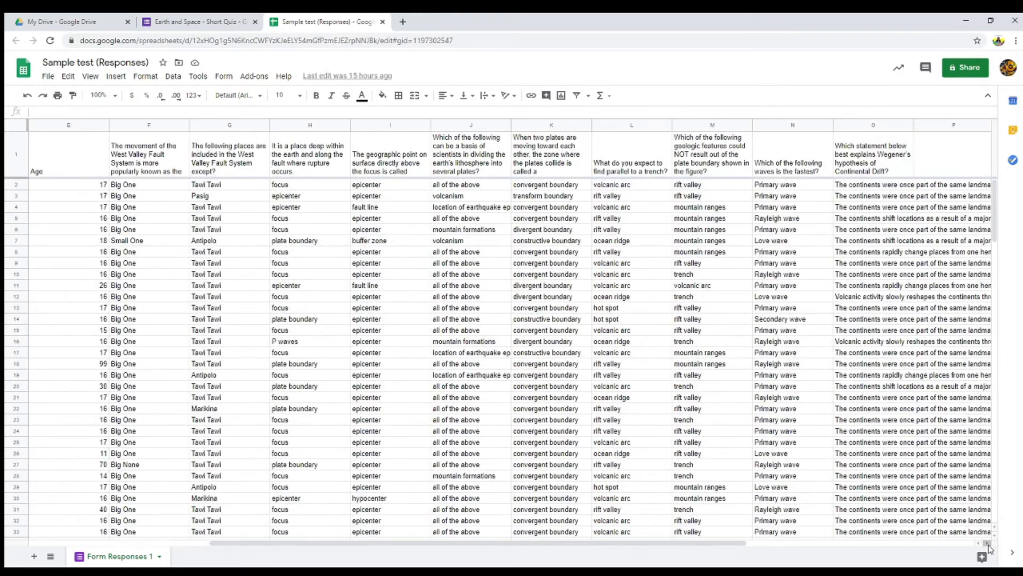
left_click(862, 126)
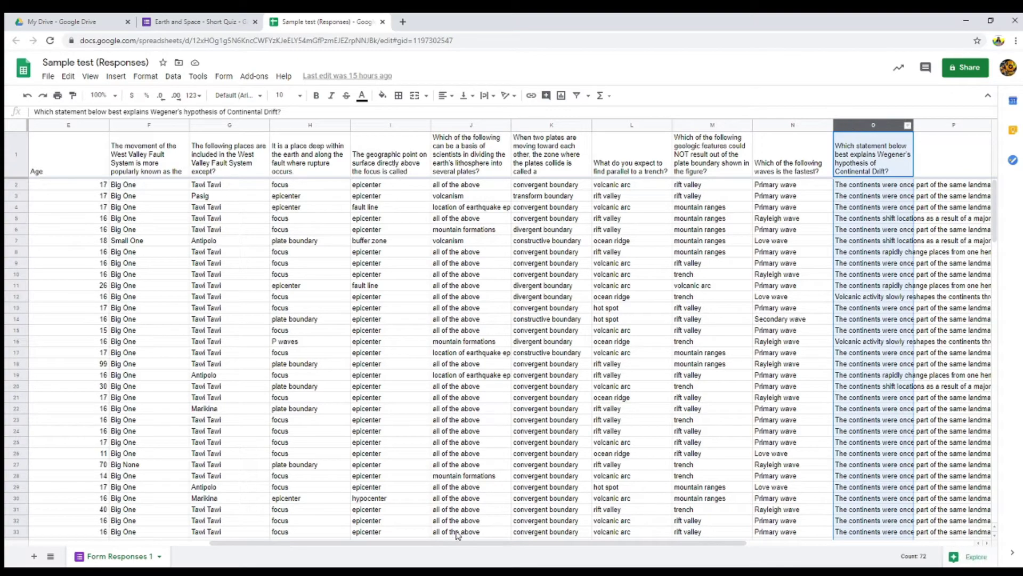
left_click_drag(458, 542, 152, 547)
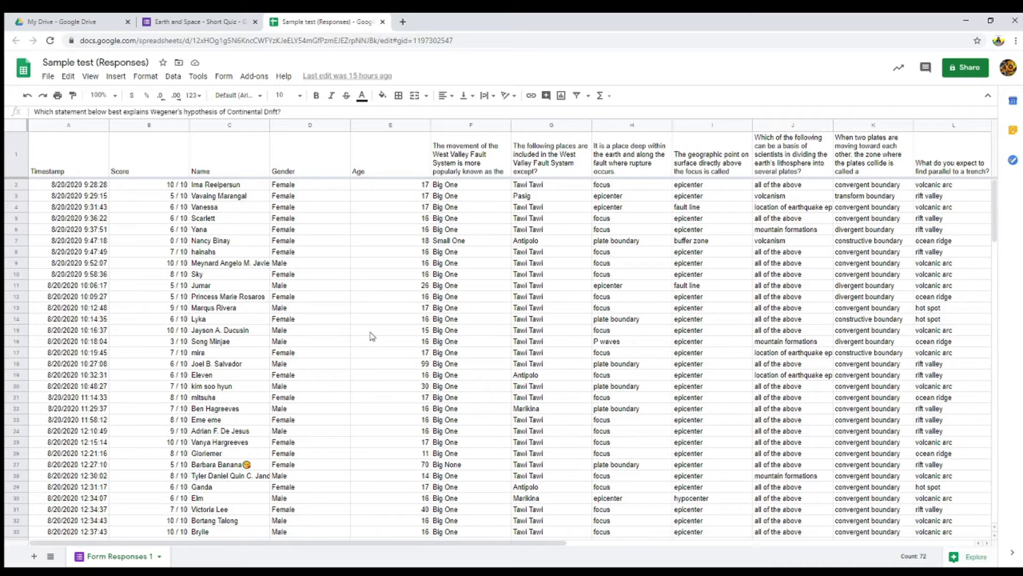
View the quiz form's response summary and examine the insights, frequently missed questions, names, and the gender and age charts
left_click(210, 21)
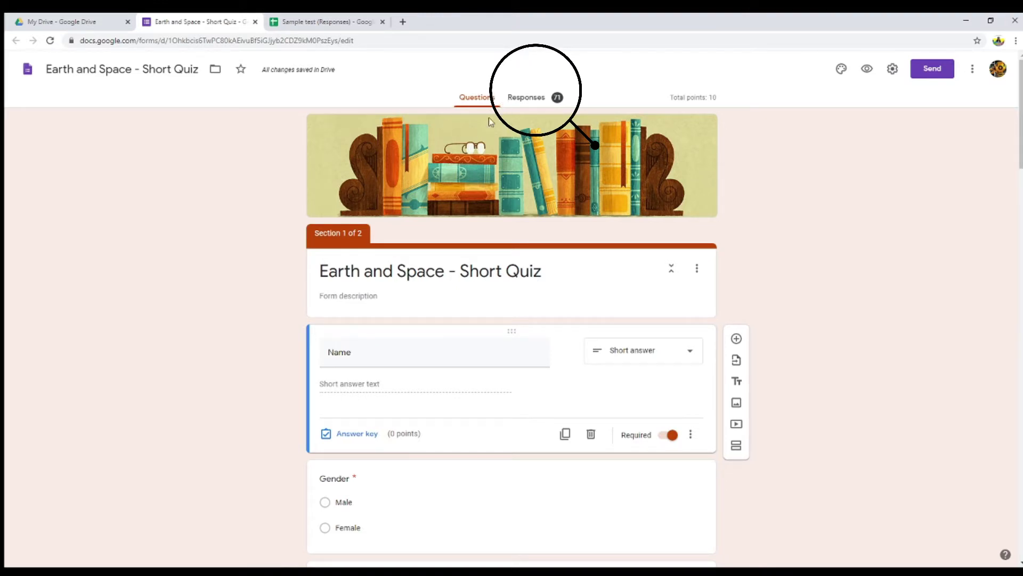
left_click(533, 100)
scroll(646, 231, "down", 2)
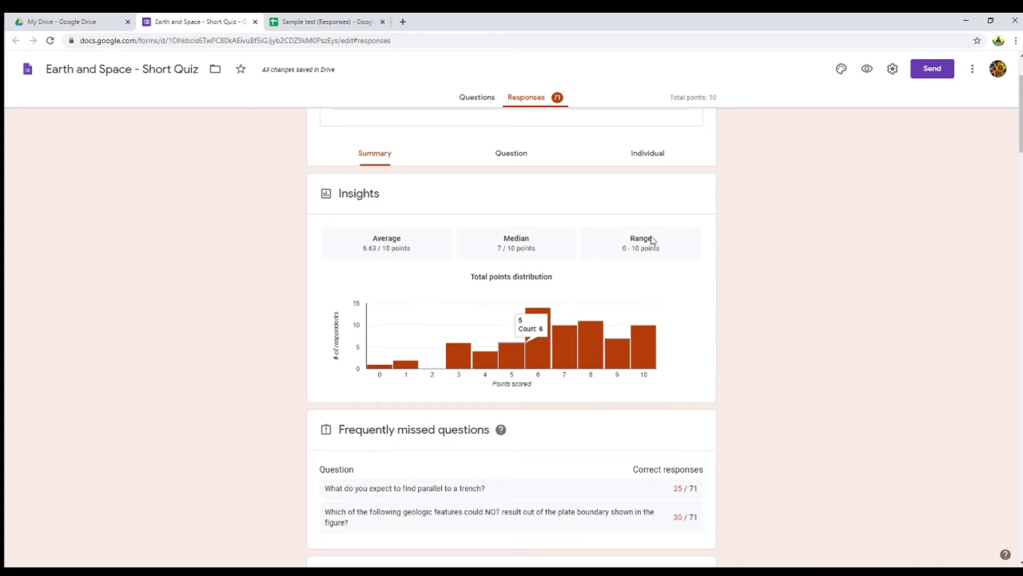
scroll(359, 352, "down", 2)
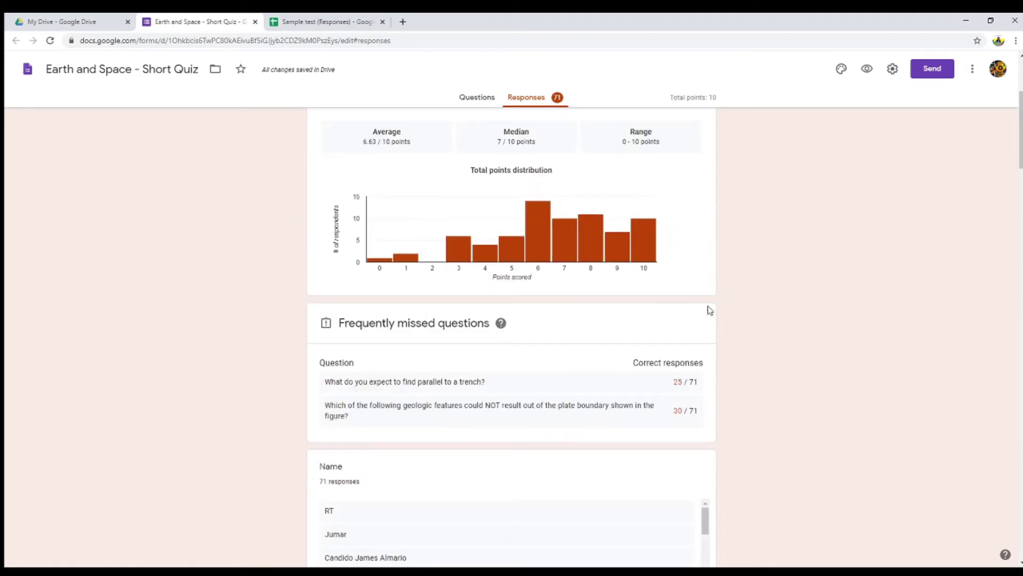
scroll(698, 308, "down", 2)
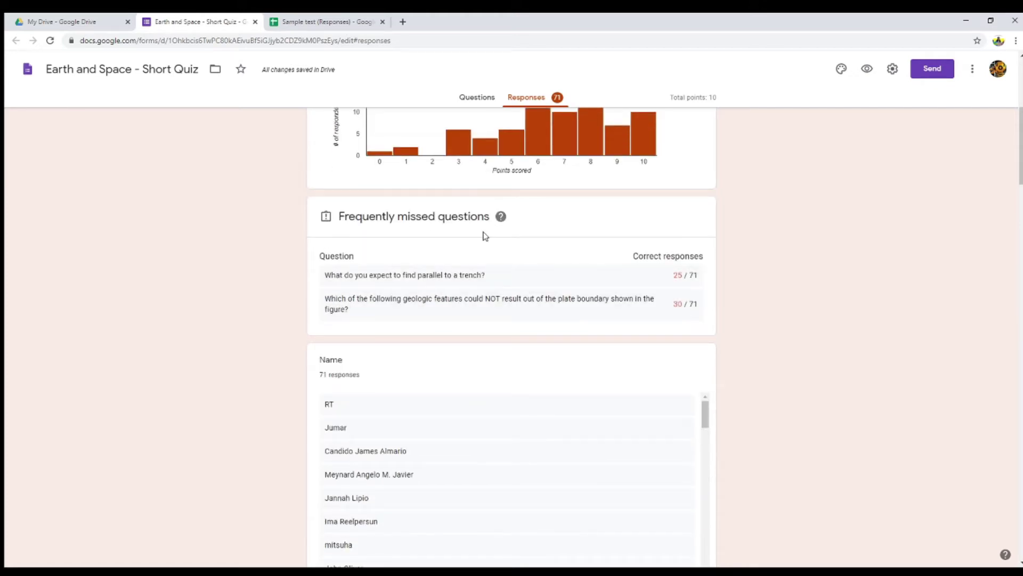
scroll(486, 245, "down", 2)
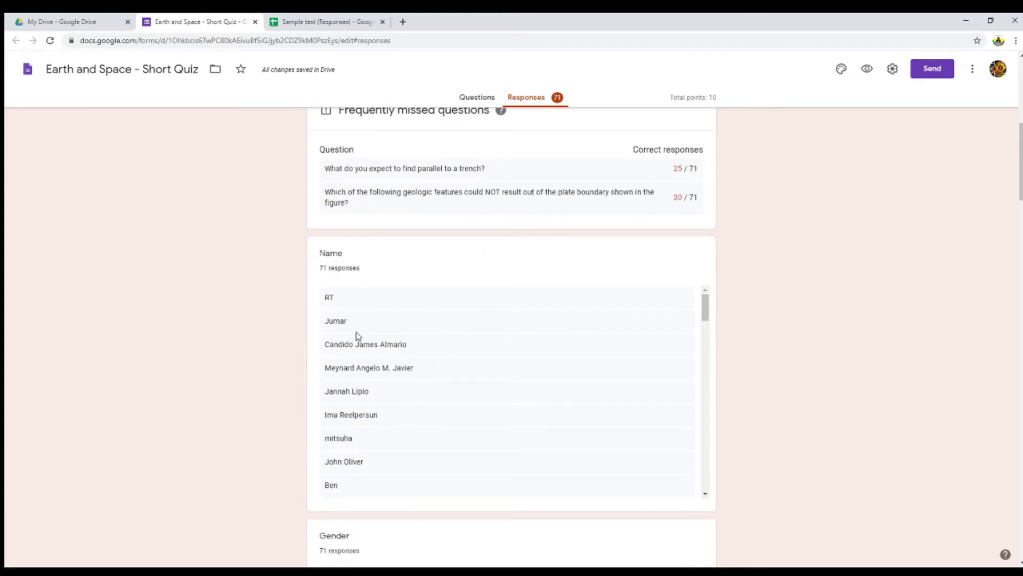
scroll(355, 330, "down", 2)
scroll(373, 367, "down", 5)
scroll(816, 365, "down", 7)
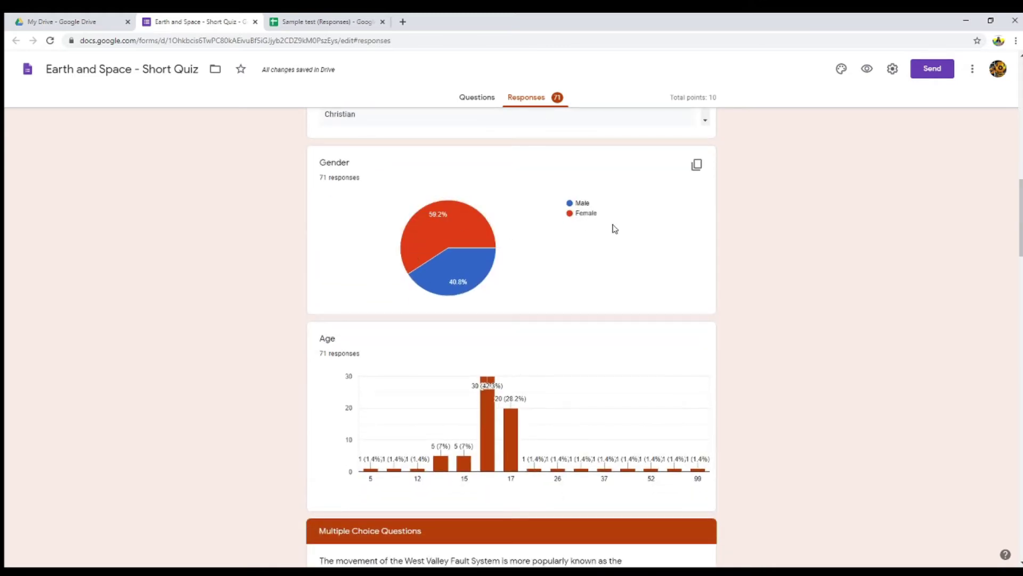
mouse_move(432, 220)
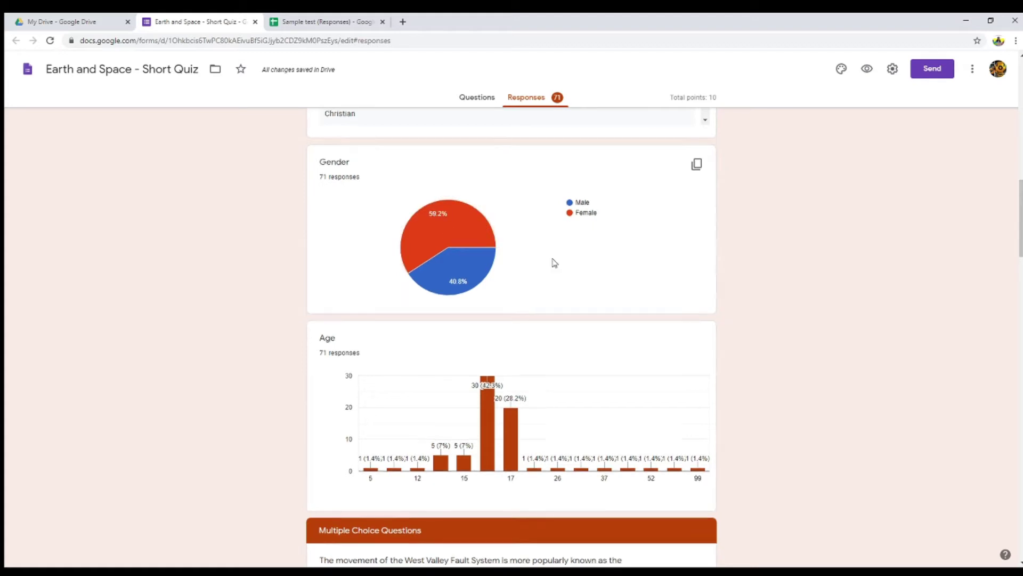
Examine the age chart and the multiple choice question results in the form's response summary, and return to the insights
scroll(554, 262, "down", 2)
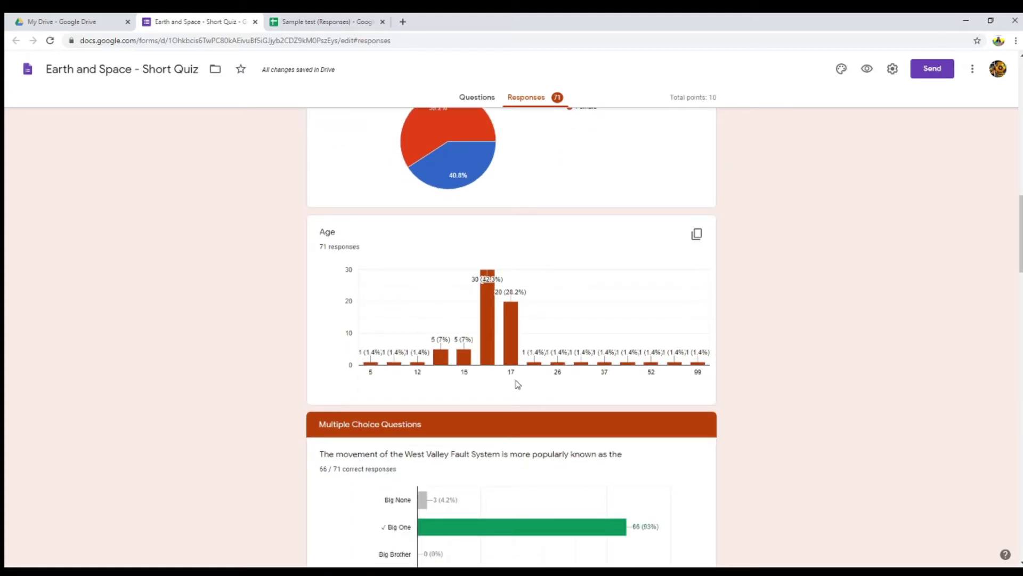
scroll(516, 380, "down", 4)
scroll(507, 270, "down", 7)
scroll(542, 313, "down", 5)
scroll(543, 315, "up", 20)
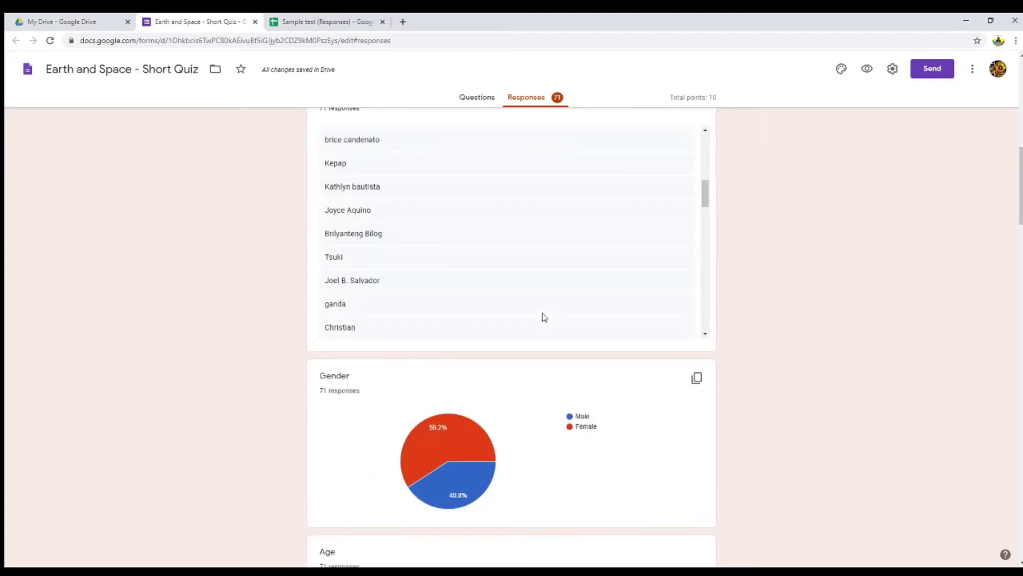
scroll(542, 315, "up", 9)
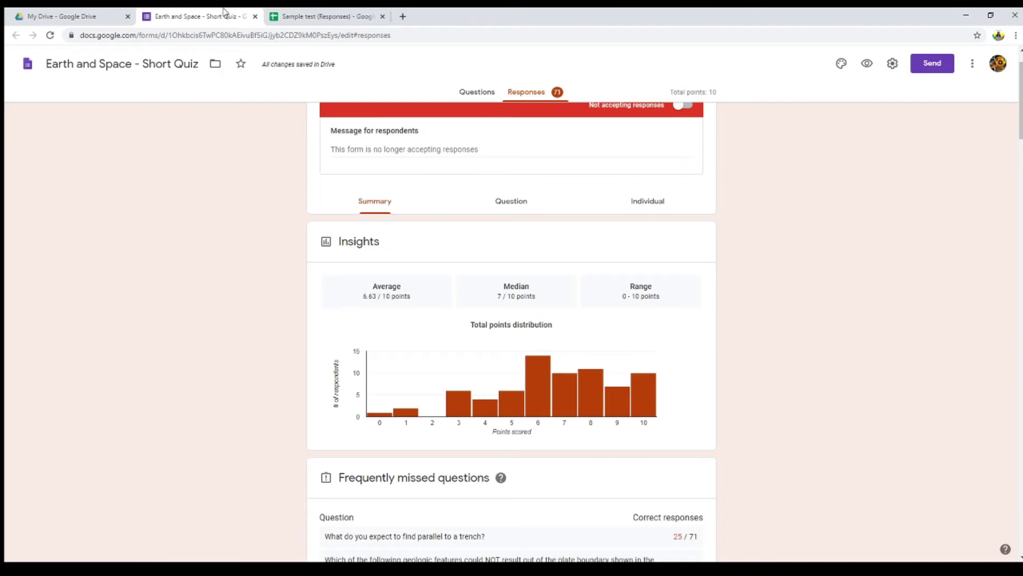
Switch to the Sample test (Responses) spreadsheet and label cell A75, below the last response, as Mean
left_click(338, 13)
scroll(235, 426, "down", 10)
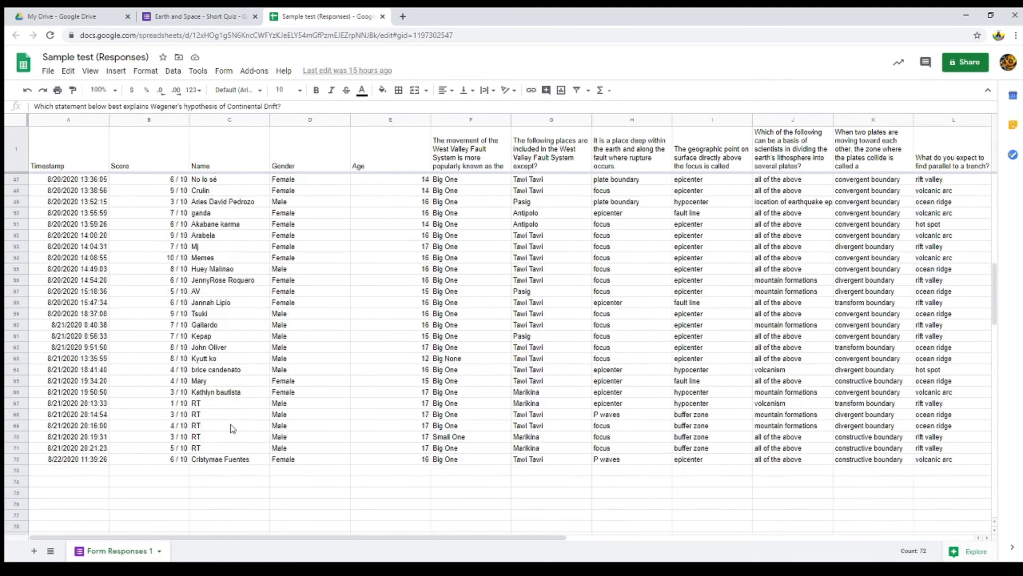
left_click(98, 327)
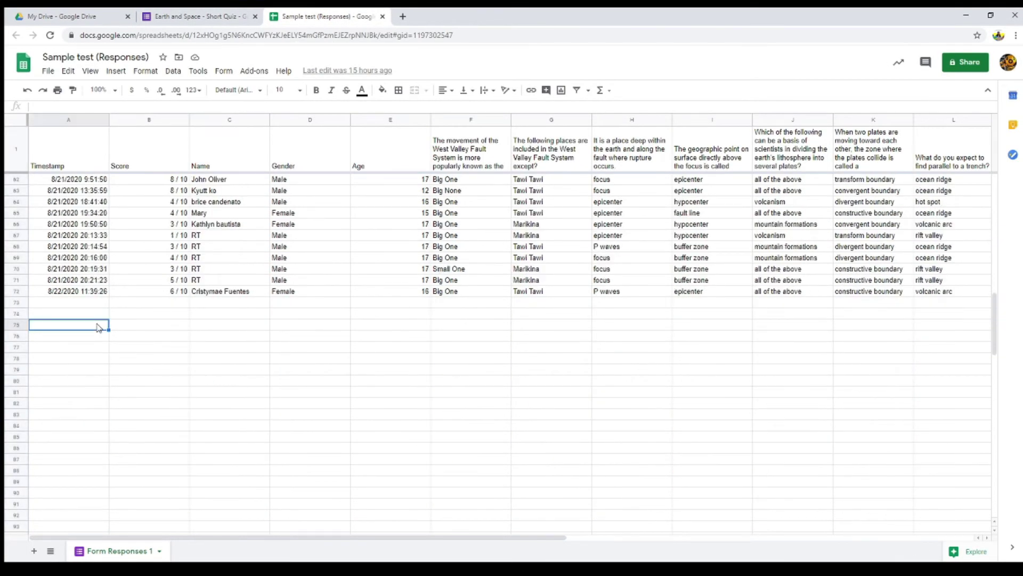
type("Mean")
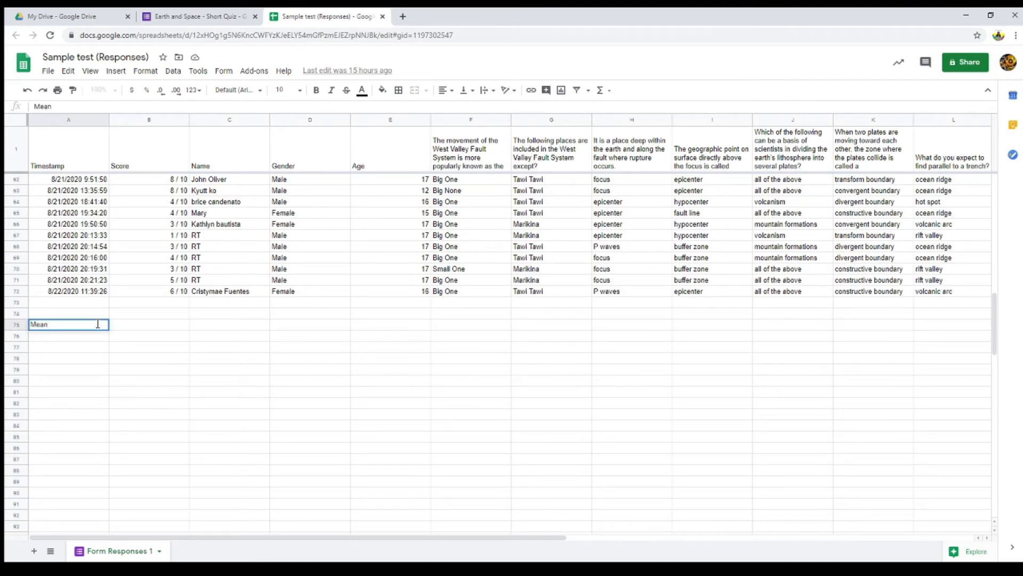
key("Tab")
Calculate the mean score in cell B75 with =AVERAGE(B2:B72), checking that the range covers all respondents' scores
type("=")
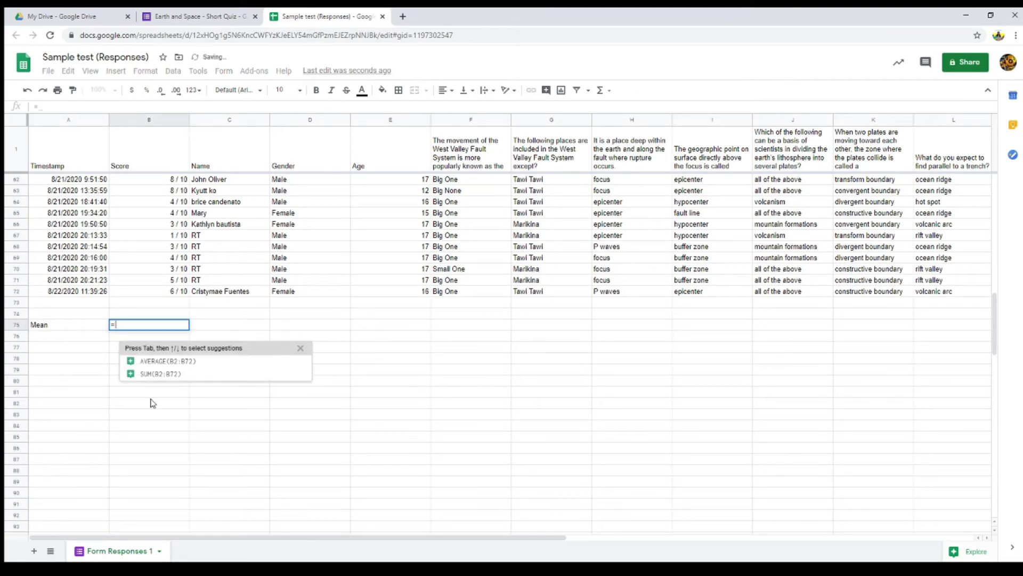
type("AVERRA")
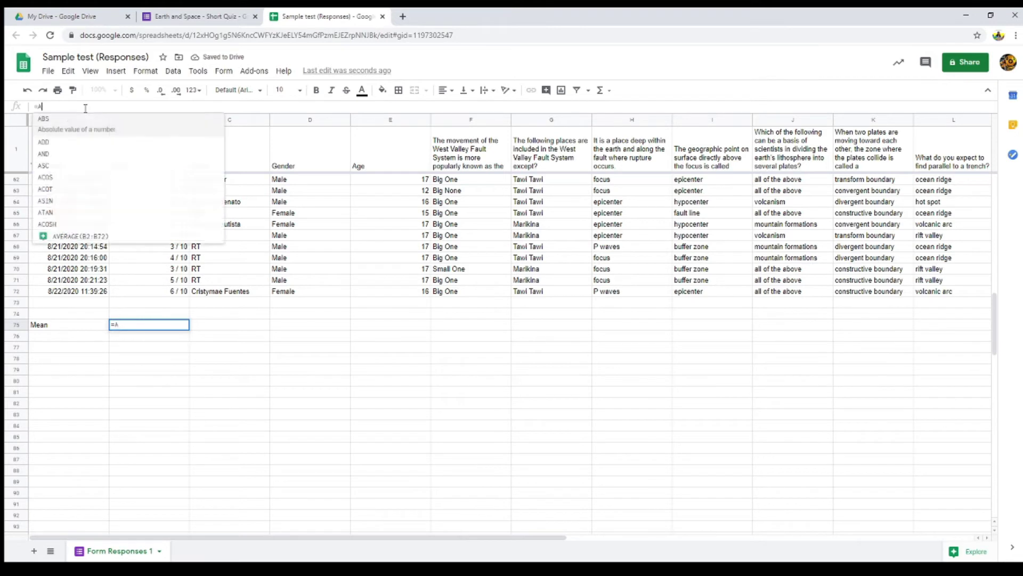
key("BackSpace")
key("BackSpace")
type("AGE(")
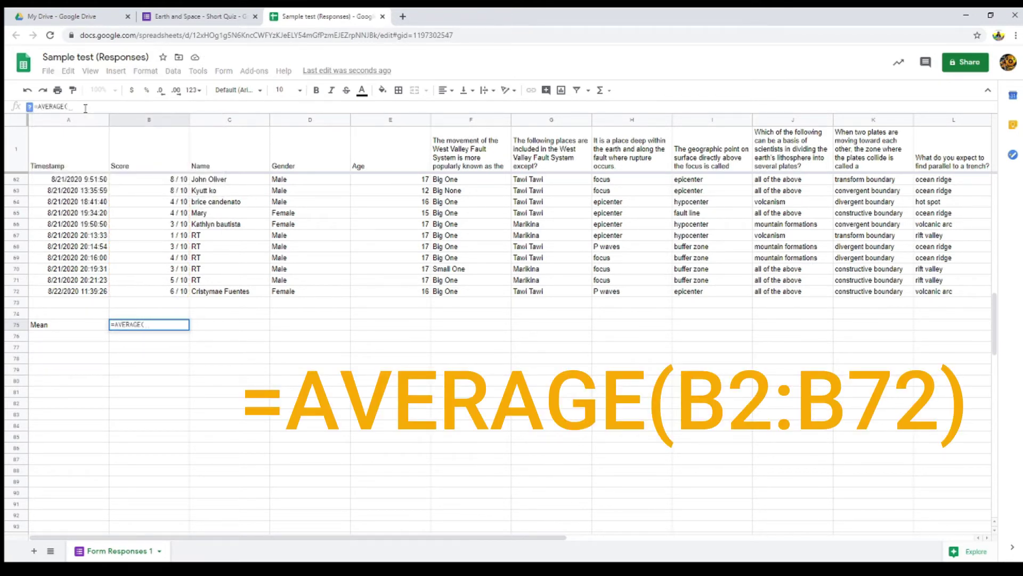
type("B")
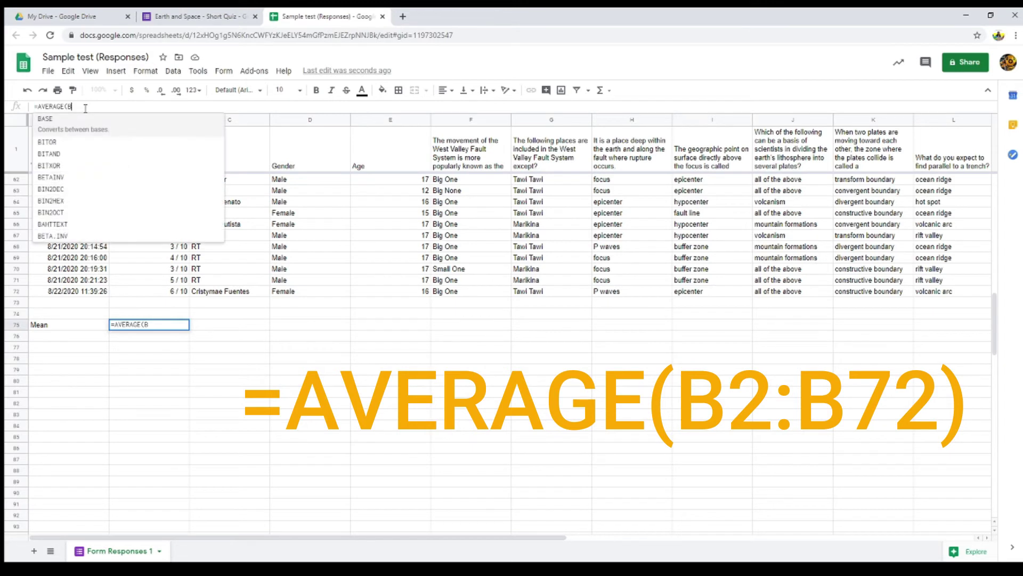
type("2")
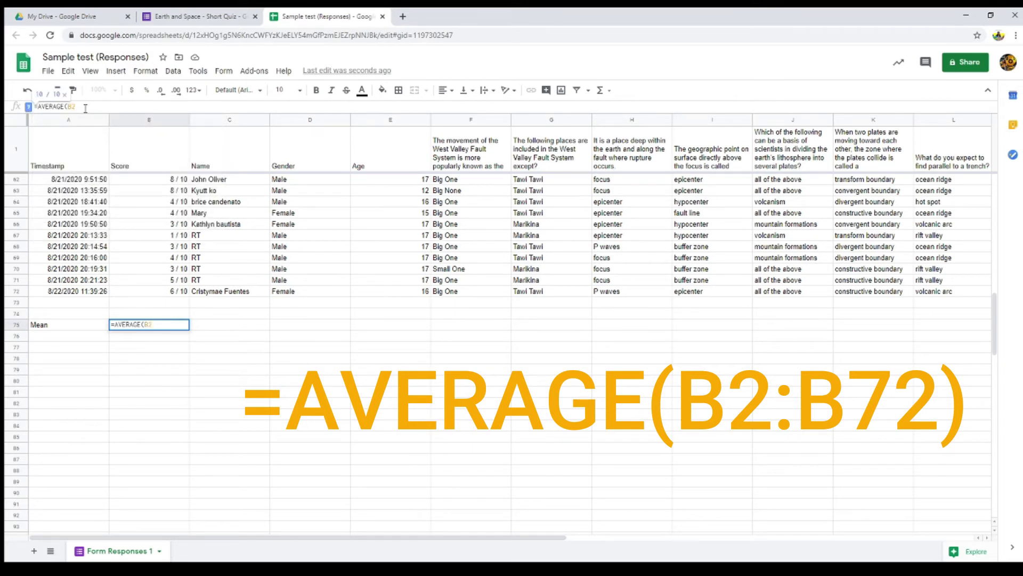
type(":B72)")
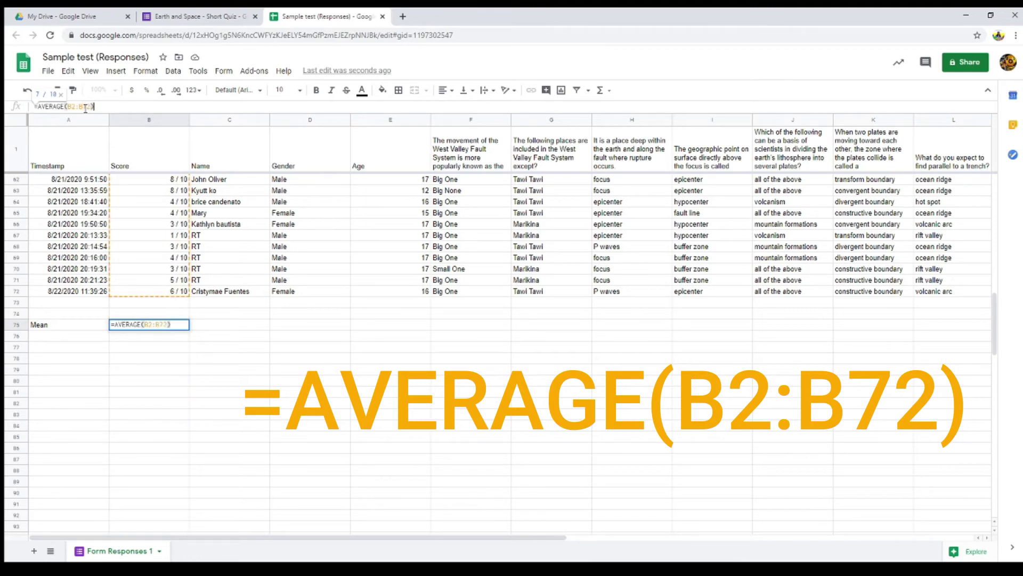
scroll(149, 276, "up", 7)
scroll(150, 276, "up", 12)
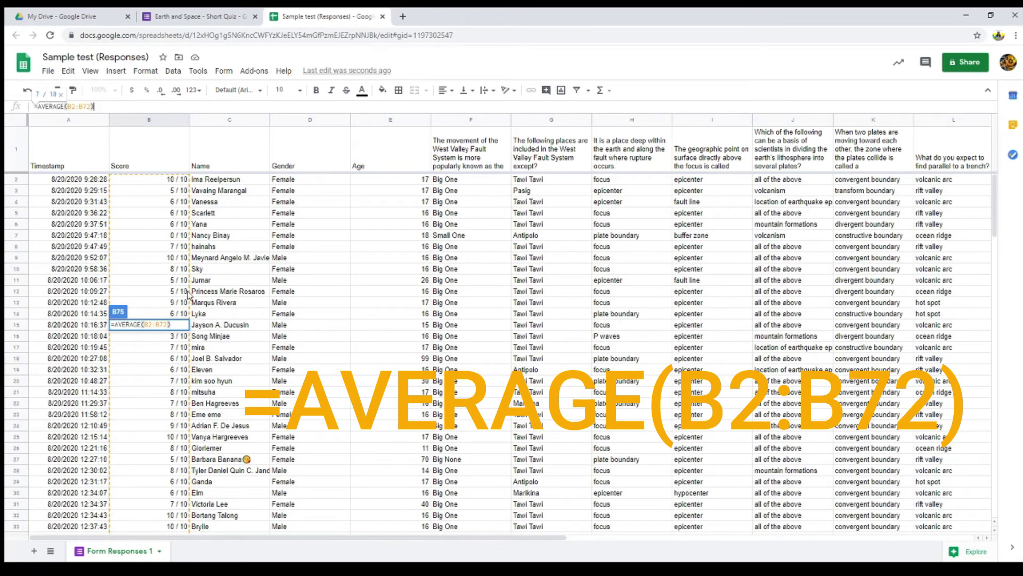
scroll(178, 426, "down", 3)
scroll(169, 426, "down", 11)
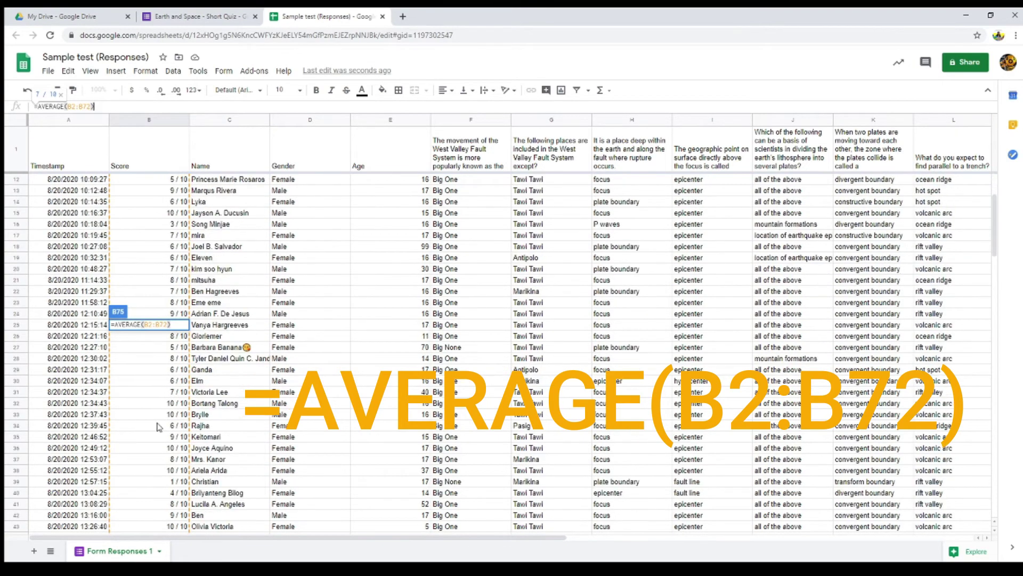
scroll(158, 427, "down", 5)
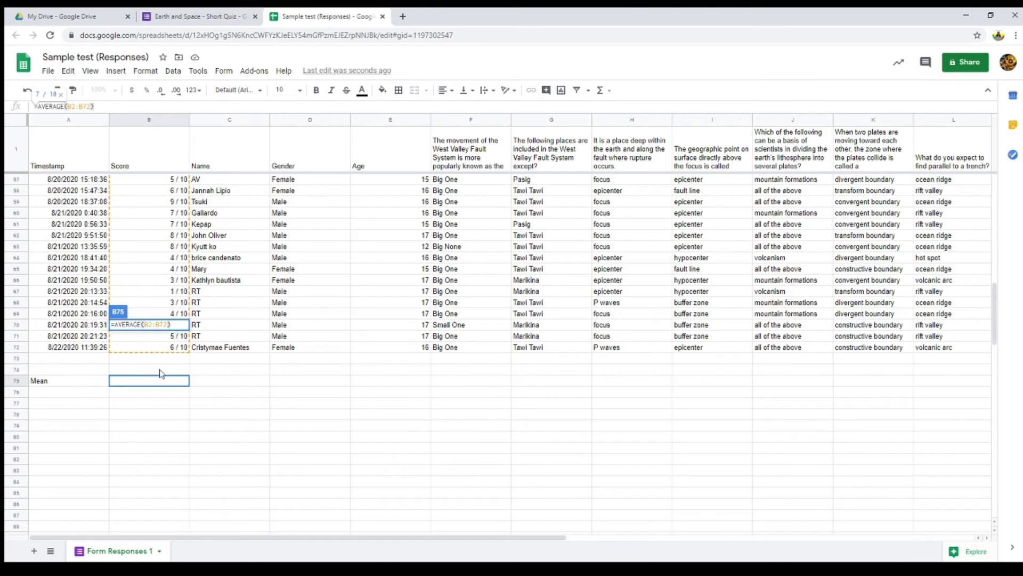
key("Return")
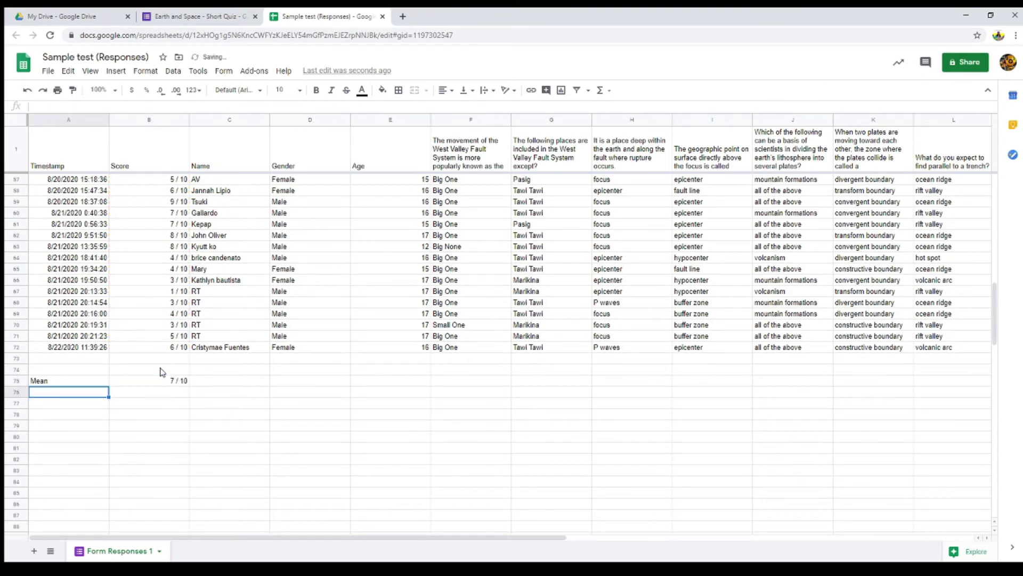
Show the mean score with two decimal places and compare it with the average in the form's insights
left_click(168, 380)
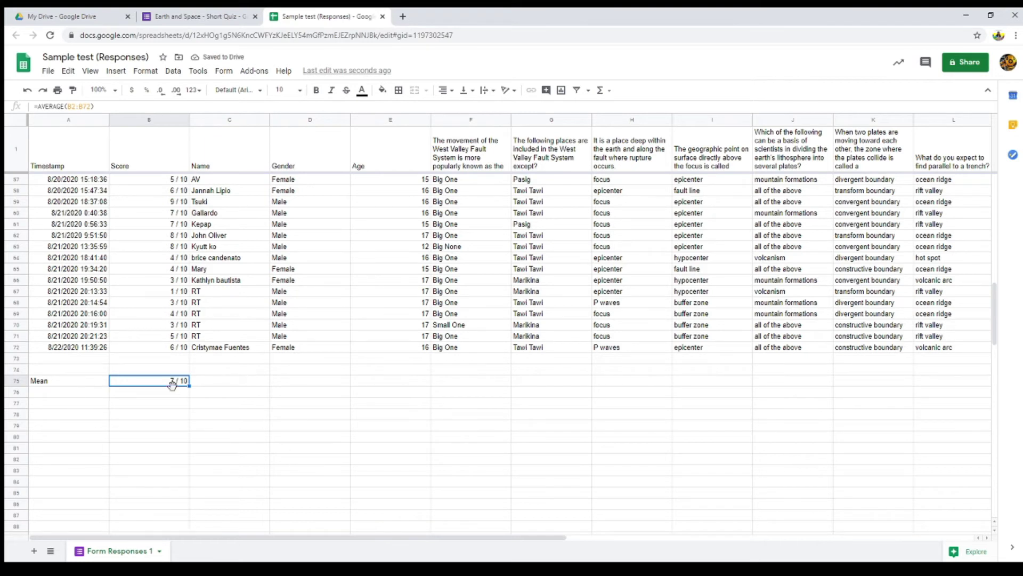
left_click(177, 91)
left_click(176, 91)
left_click(228, 12)
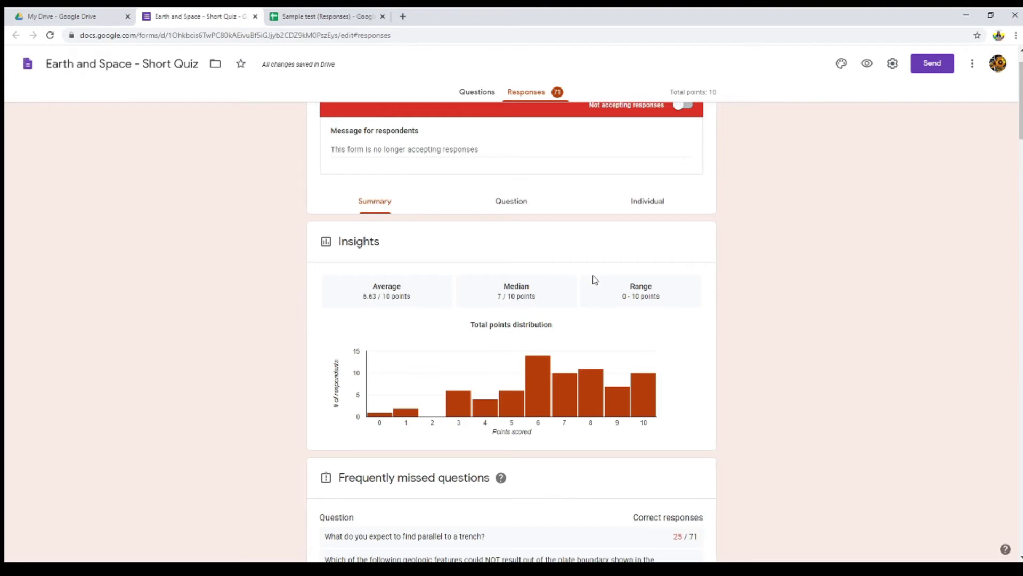
left_click(331, 17)
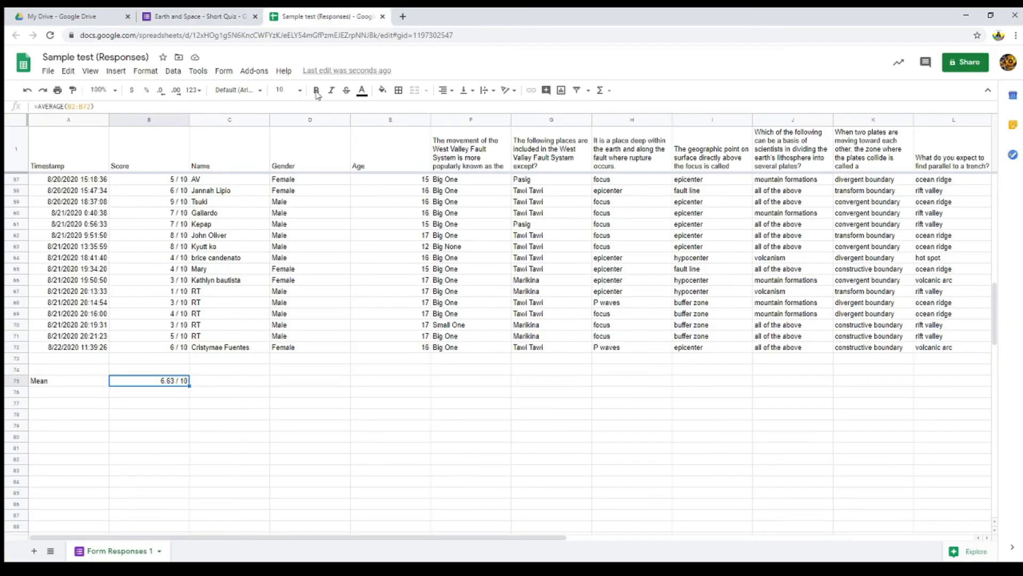
Label cell A76, below the Mean label, as Standard Deviation
left_click(96, 397)
type("Standard Dev")
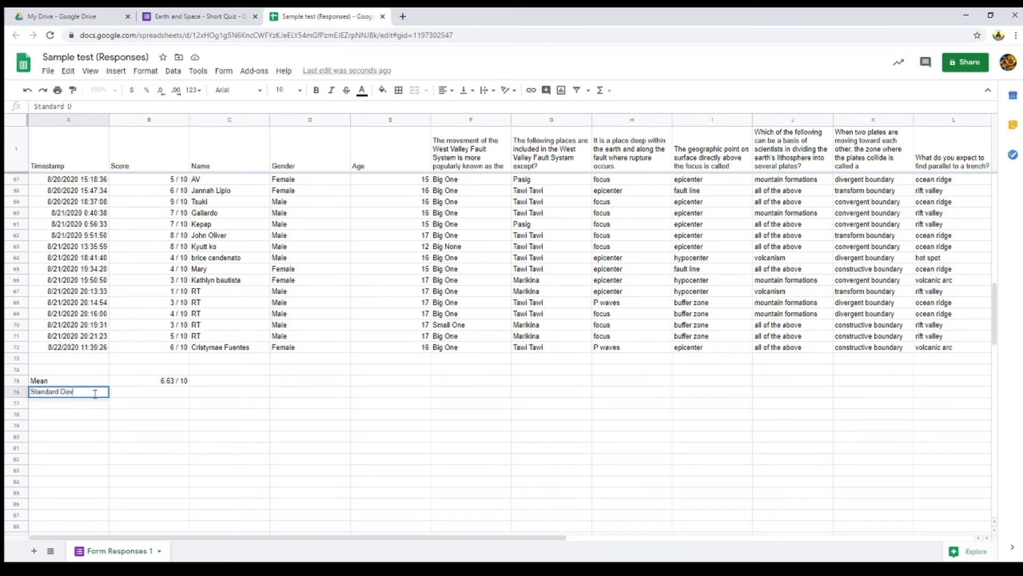
type("iation")
key("Tab")
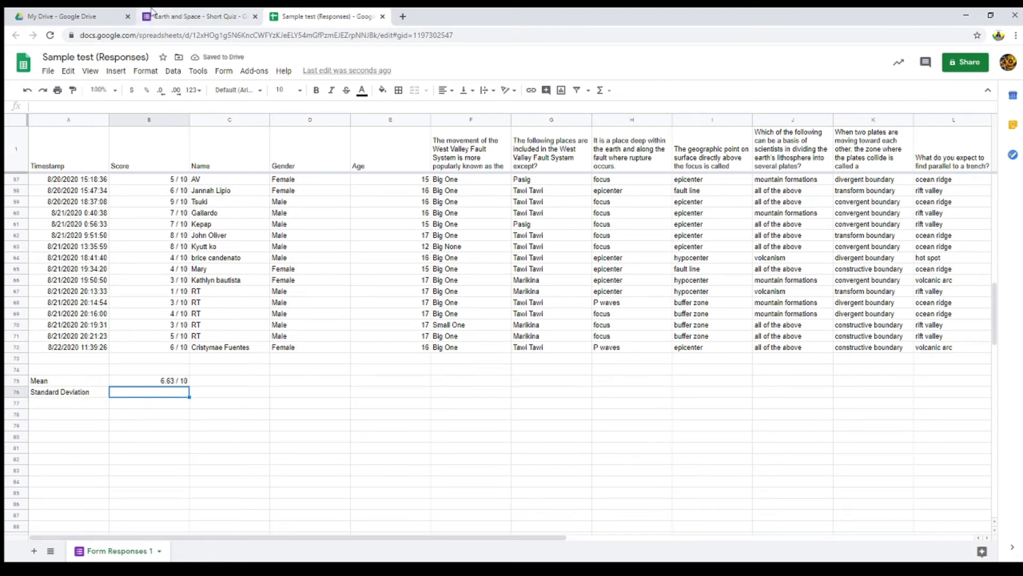
Calculate the standard deviation of the scores in cell B76 with =STDEV(B2:B72)
type("=")
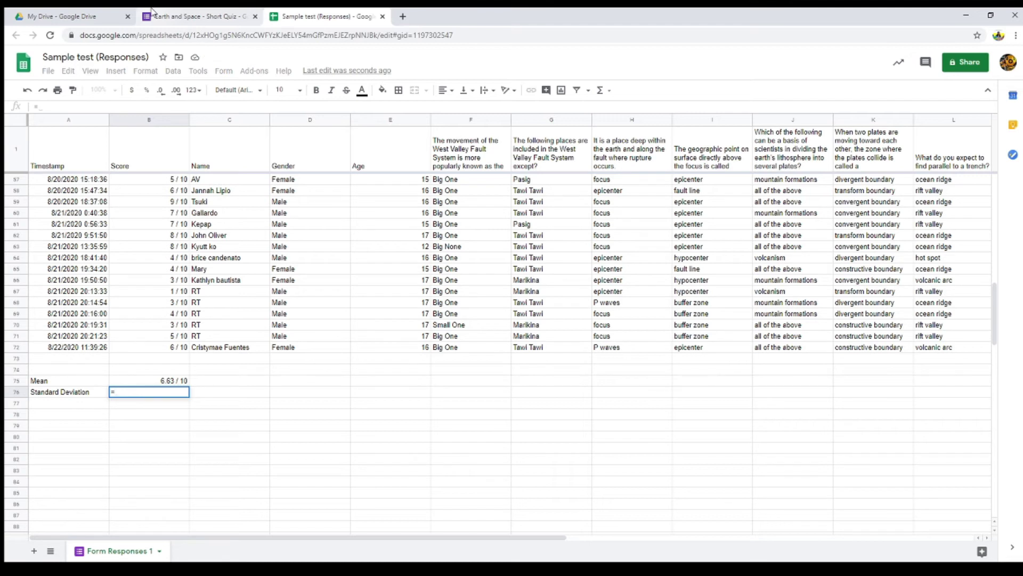
type("STDEV")
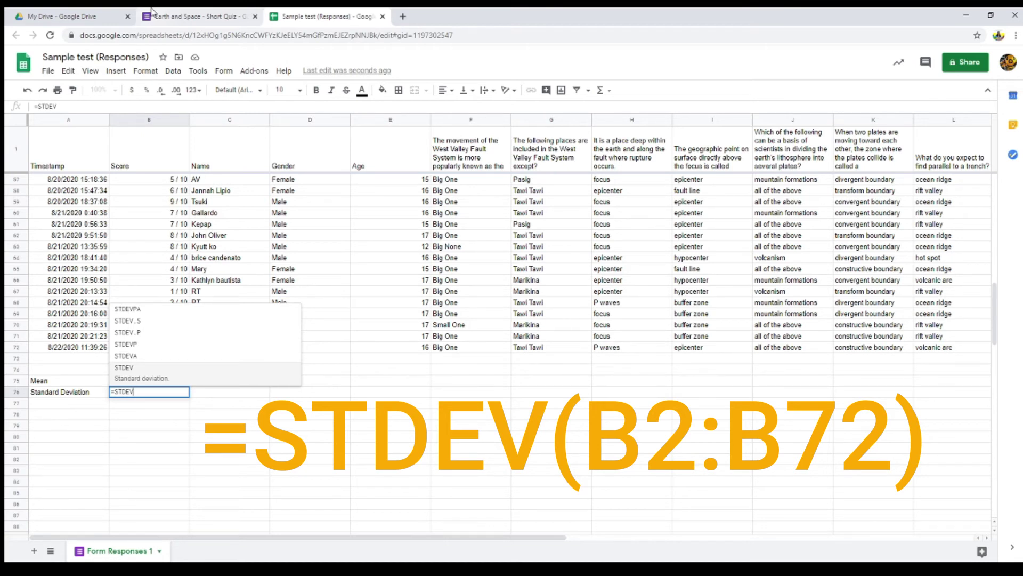
type("(")
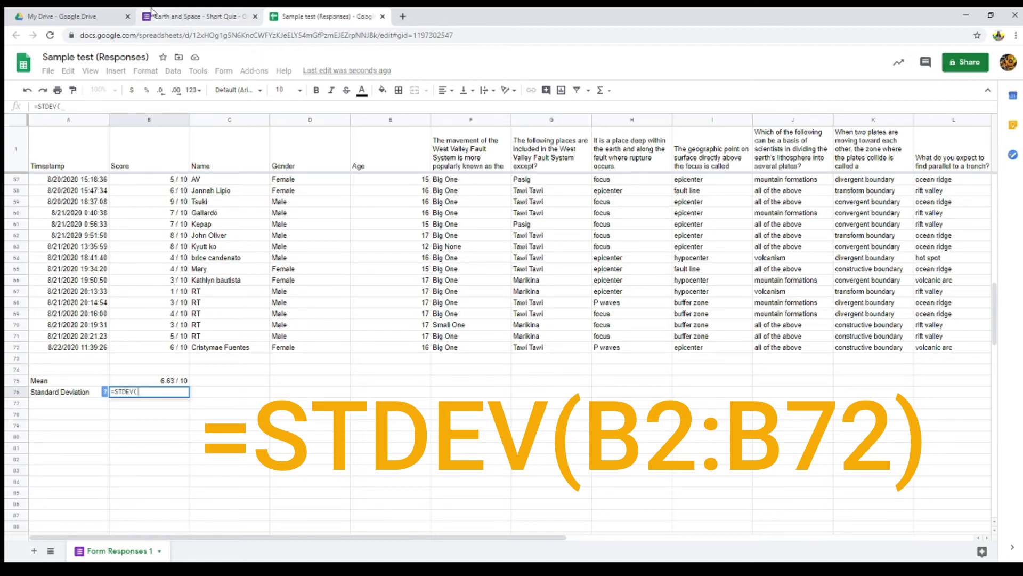
type("B2")
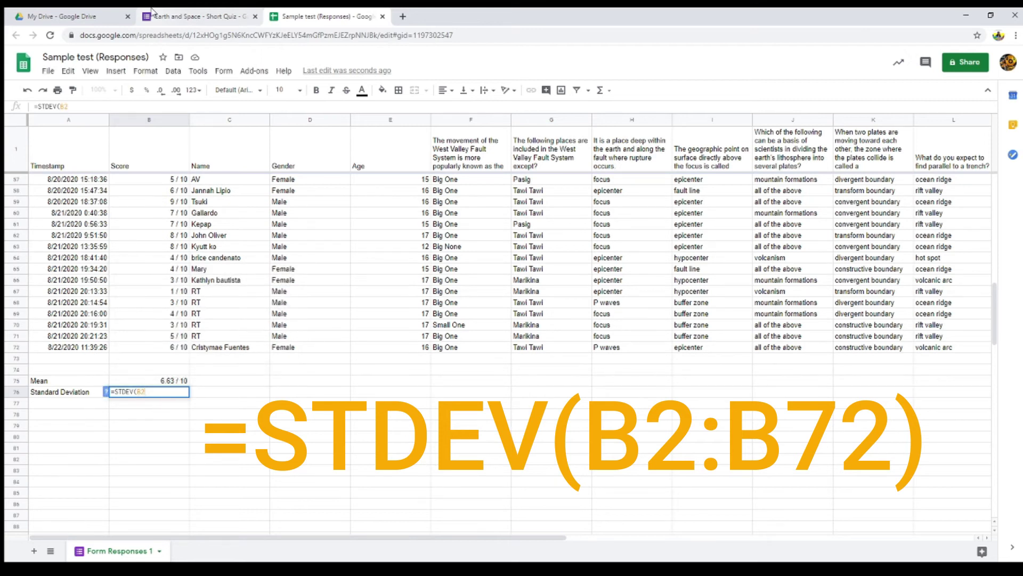
type(":B72")
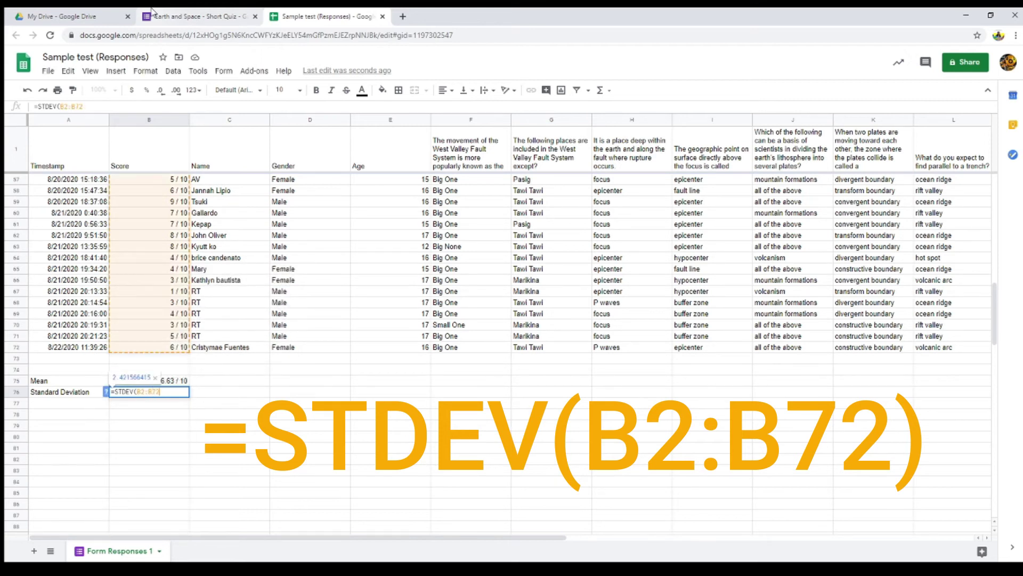
type(")")
key("Return")
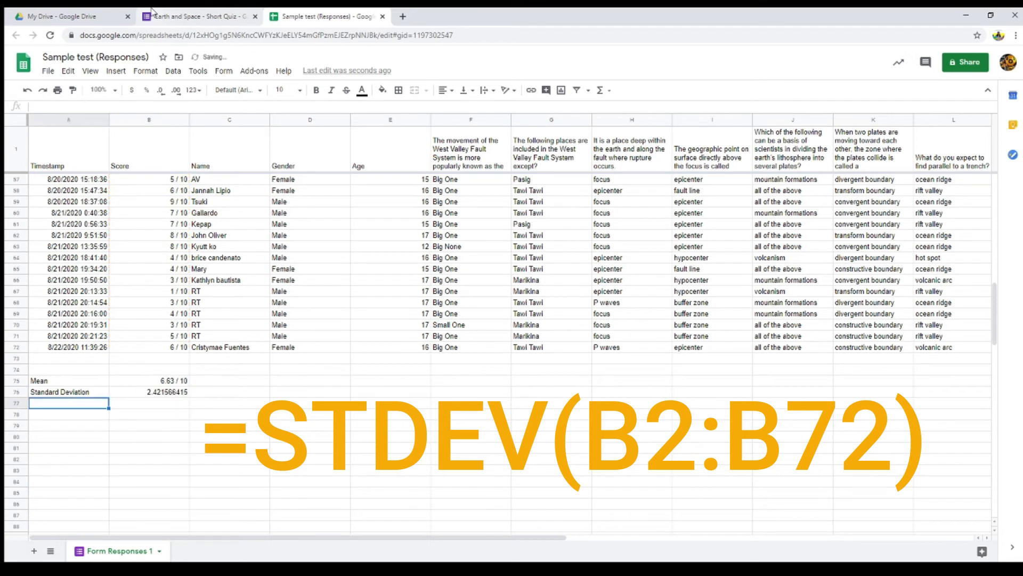
Reduce the standard deviation value in B76 to two decimal places
left_click(163, 395)
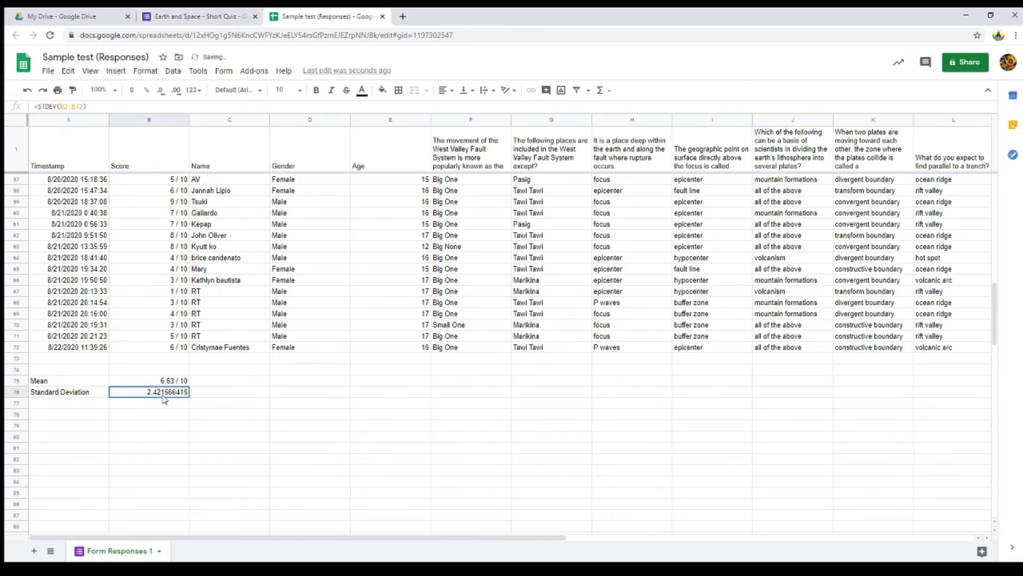
left_click(165, 95)
left_click(164, 95)
left_click(165, 95)
left_click(165, 95)
left_click(165, 95)
left_click(165, 95)
left_click(165, 95)
Label cell A77, below the Standard Deviation label, as MPS
left_click(90, 406)
type("Mode")
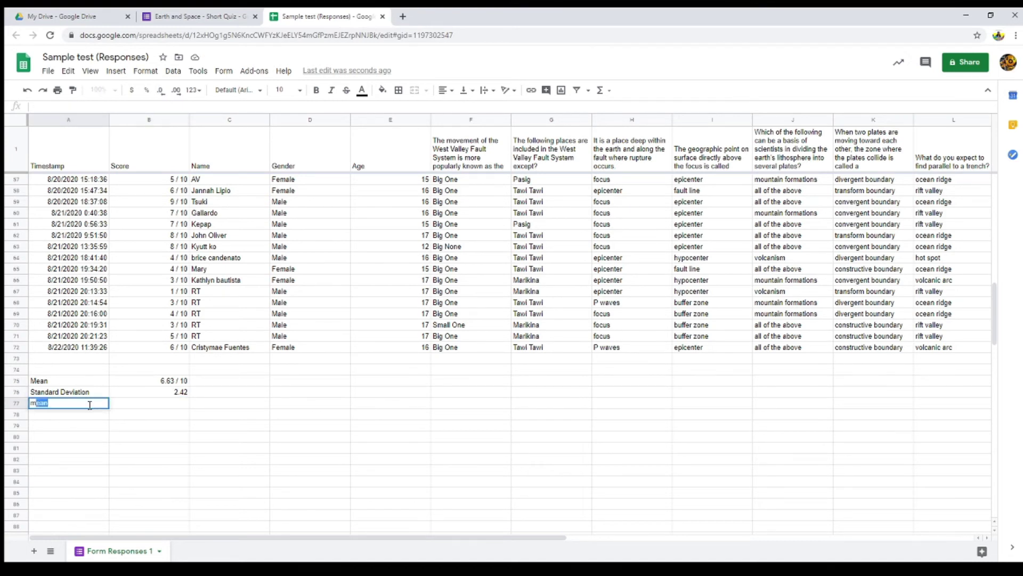
key("BackSpace")
key("BackSpace")
key("BackSpace")
key("BackSpace")
type("MPS")
key("Tab")
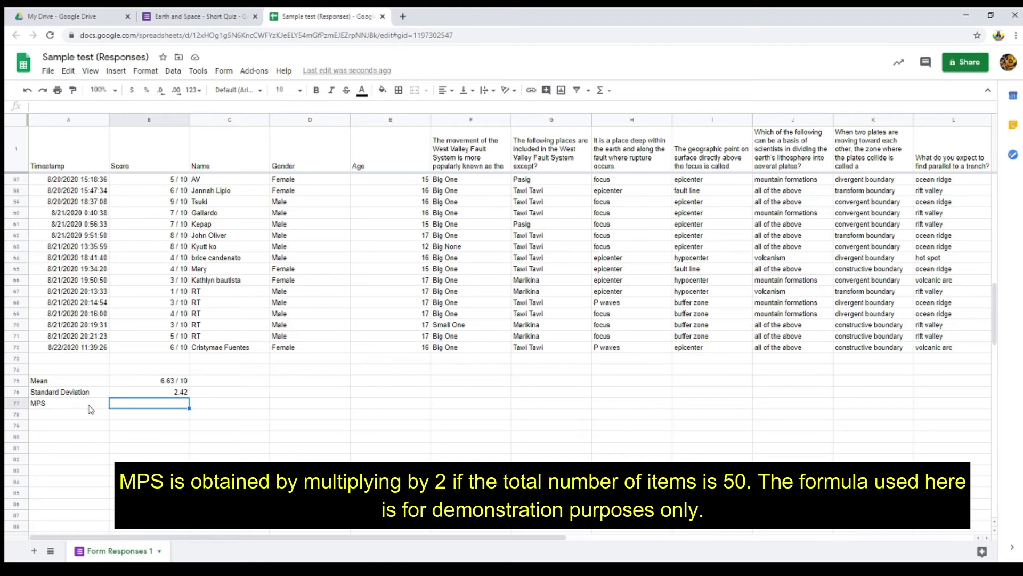
Calculate the MPS in cell B77 with =B75*2 and select the resulting cell
type("=")
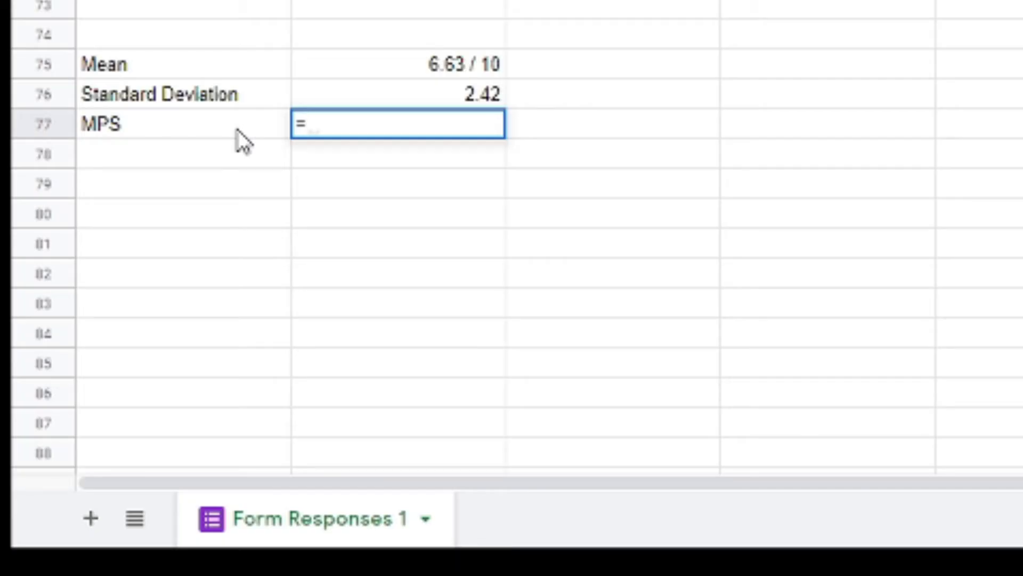
type("B75")
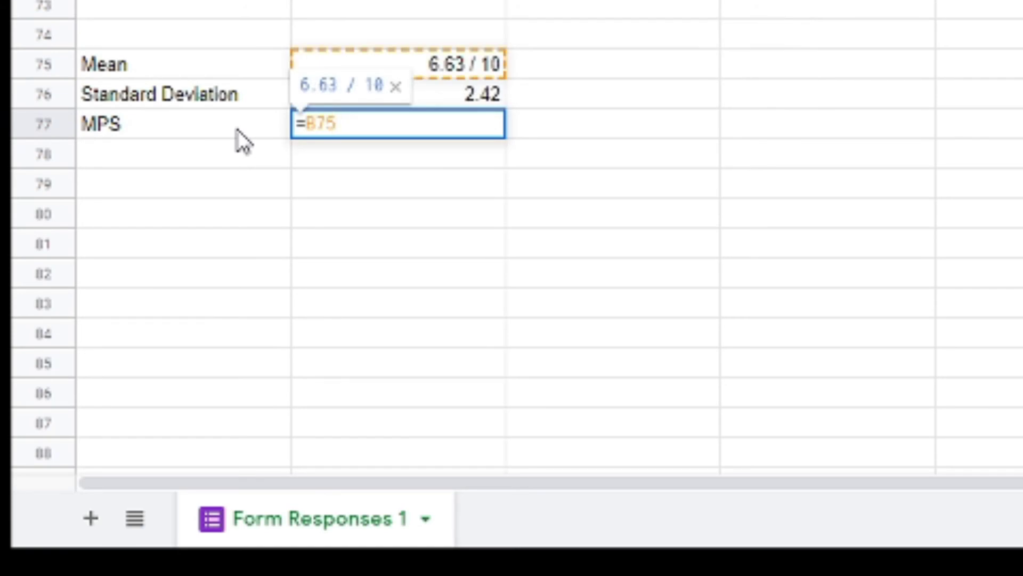
type("*2")
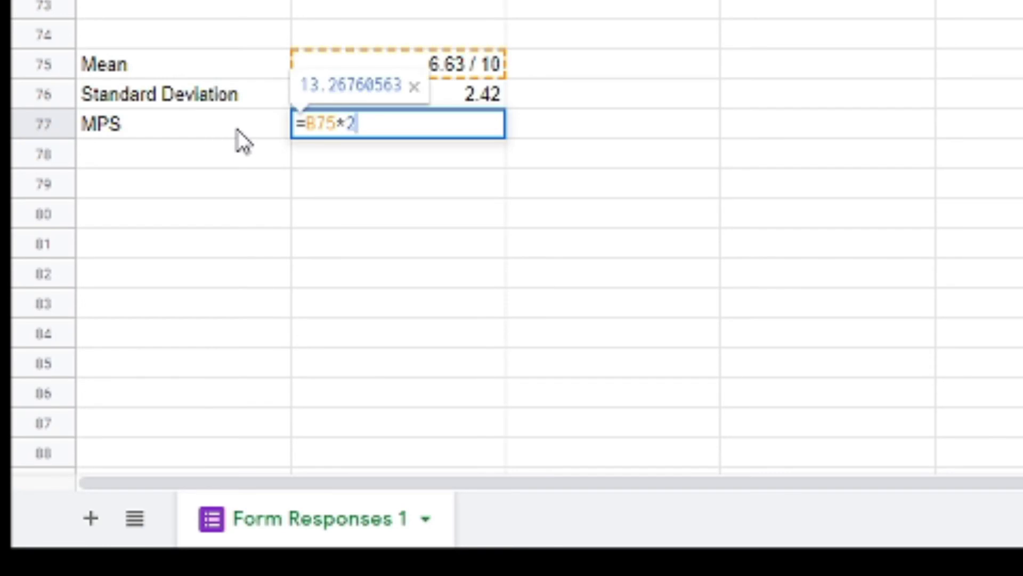
key("Return")
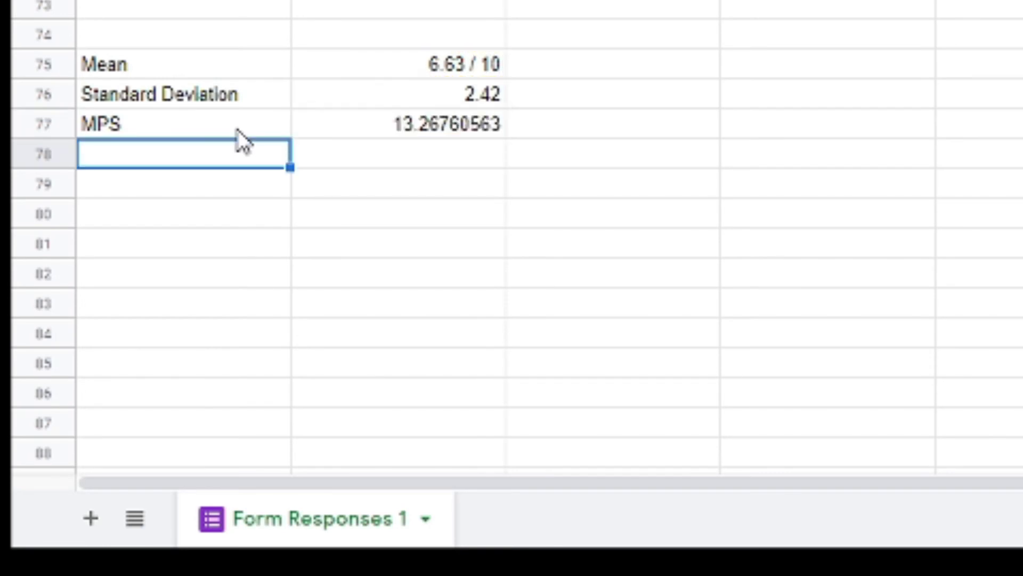
left_click(326, 128)
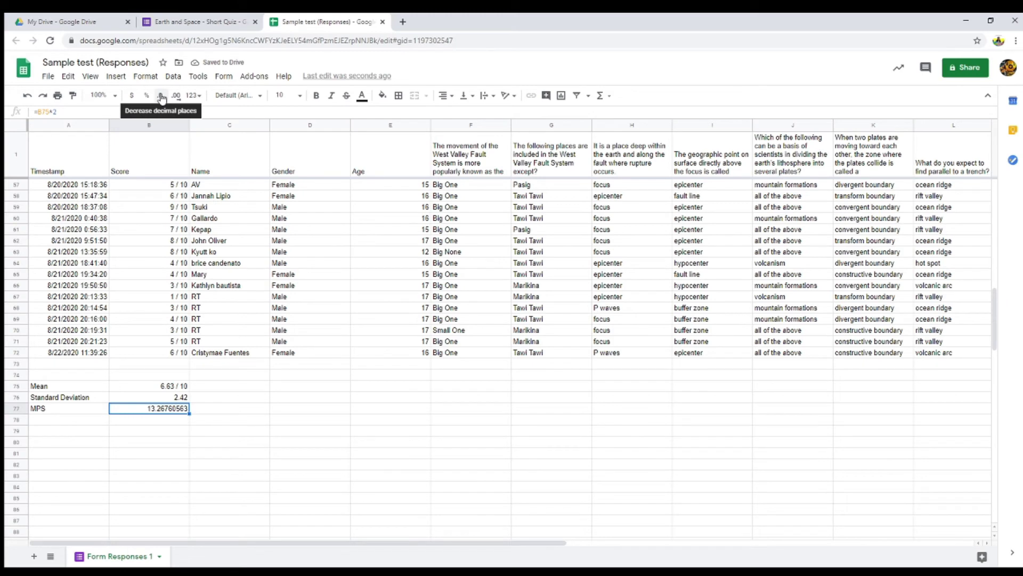
Reduce the MPS value in cell B77 to two decimal places
left_click(161, 96)
left_click(162, 96)
left_click(162, 96)
left_click(161, 96)
left_click(161, 96)
left_click(162, 96)
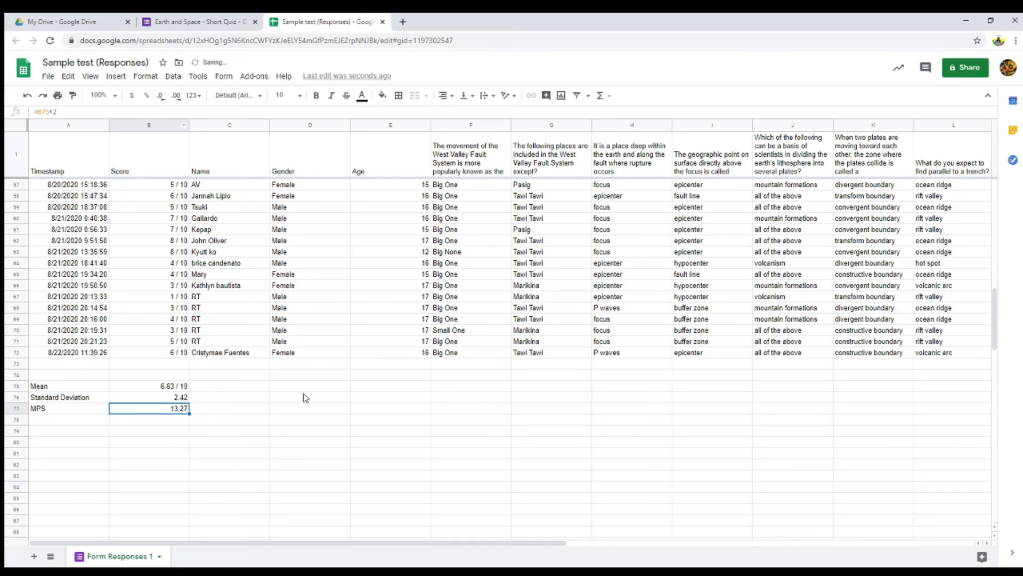
left_click(86, 388)
left_click(88, 400)
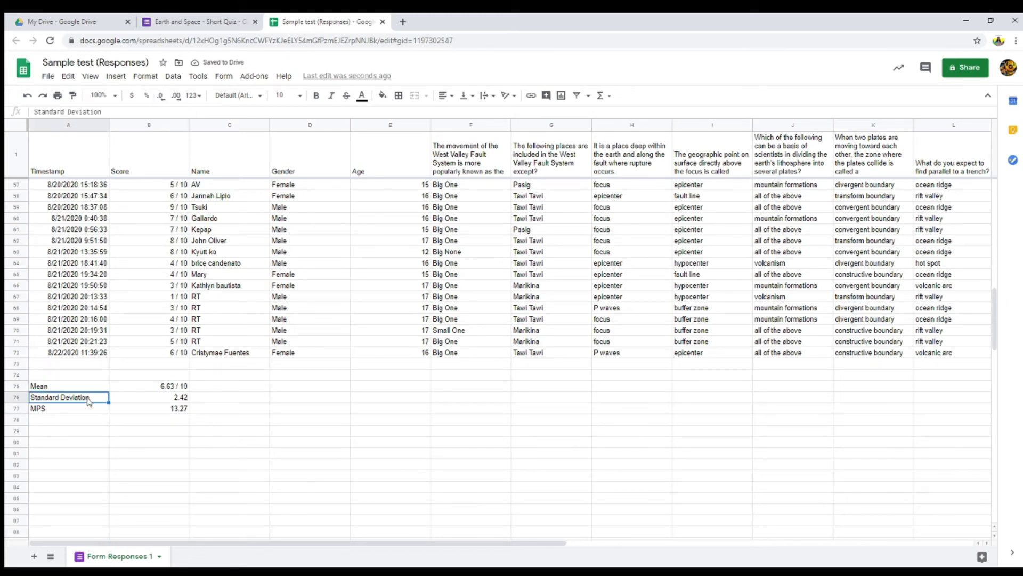
left_click(86, 411)
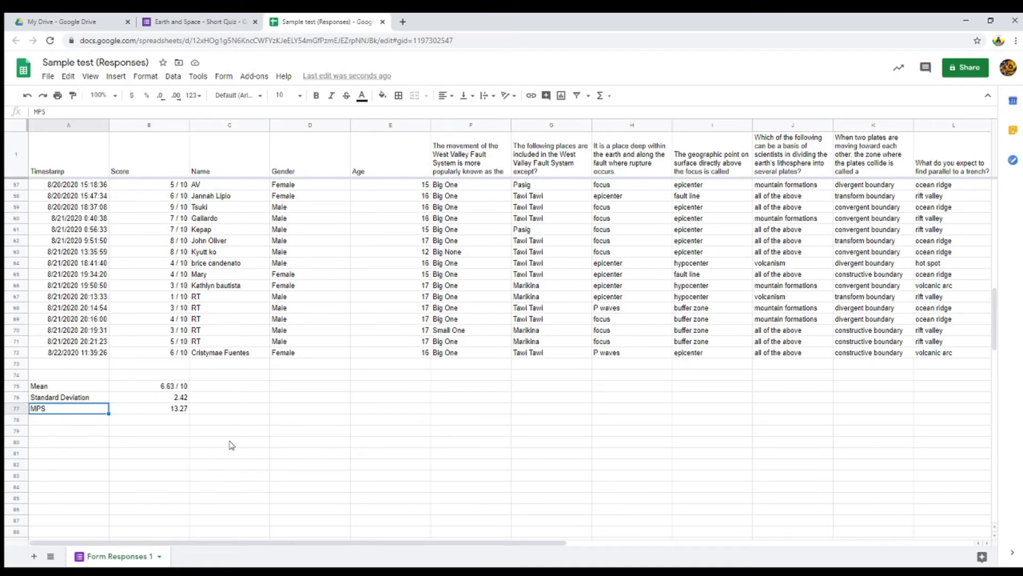
Switch to the Earth and Space - Short Quiz form's responses and look over the first multiple-choice question charts
left_click(183, 21)
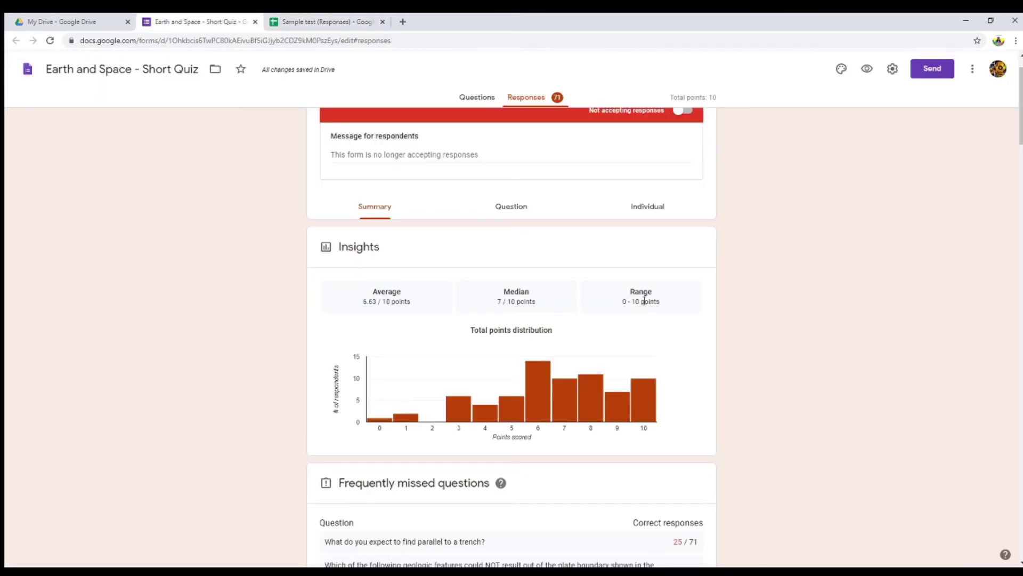
scroll(746, 344, "down", 15)
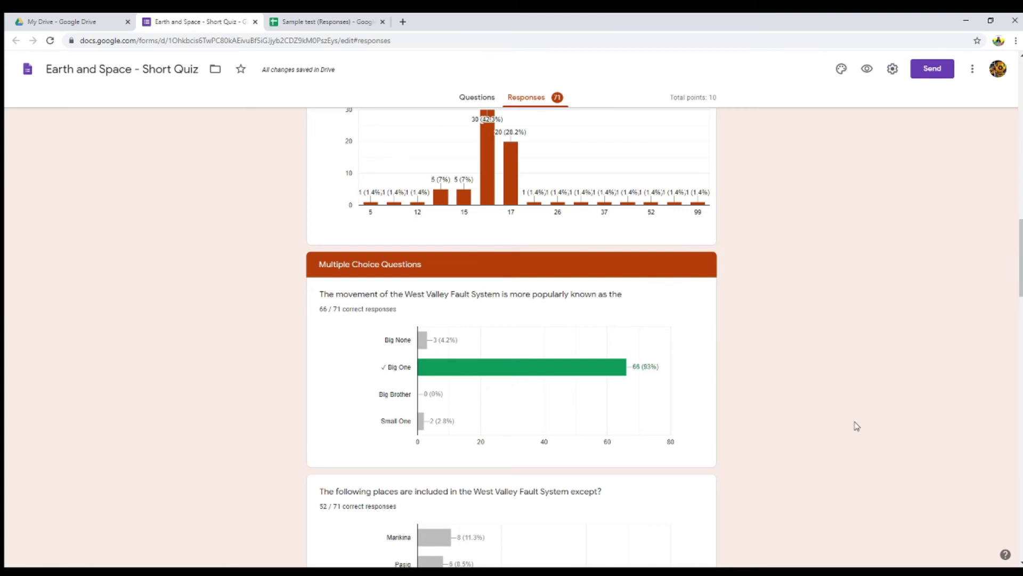
scroll(731, 393, "down", 5)
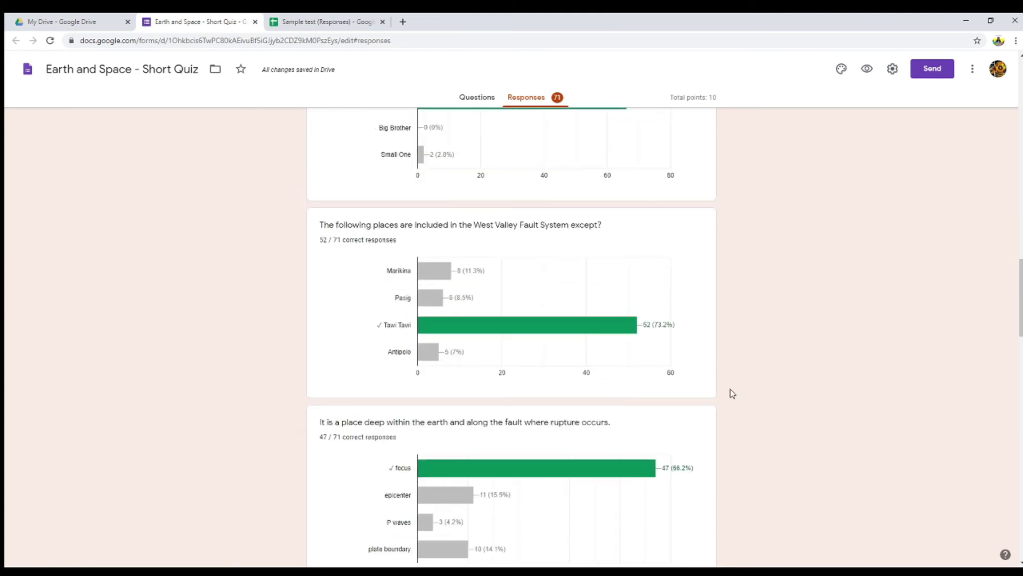
scroll(543, 361, "down", 6)
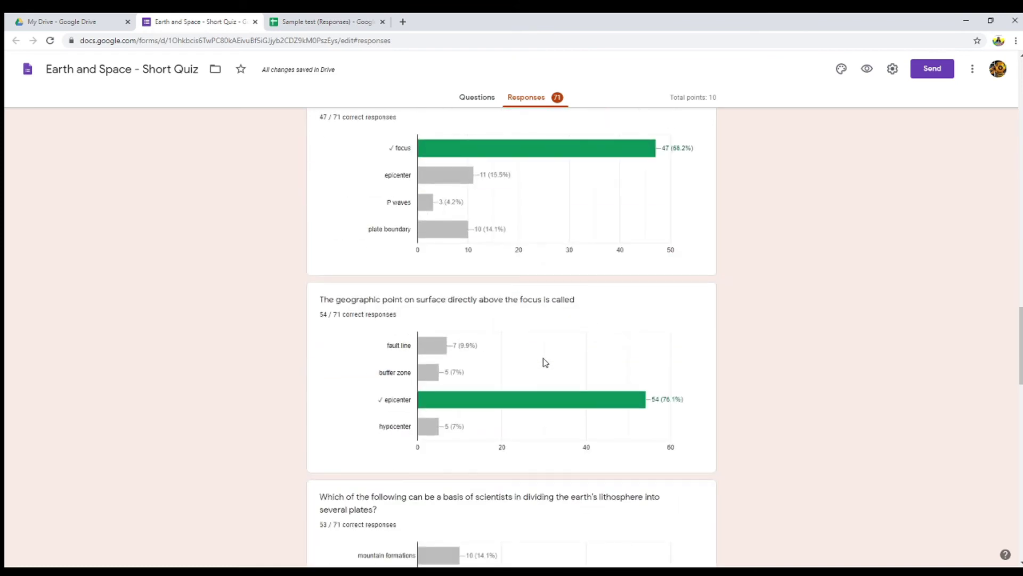
scroll(545, 362, "up", 6)
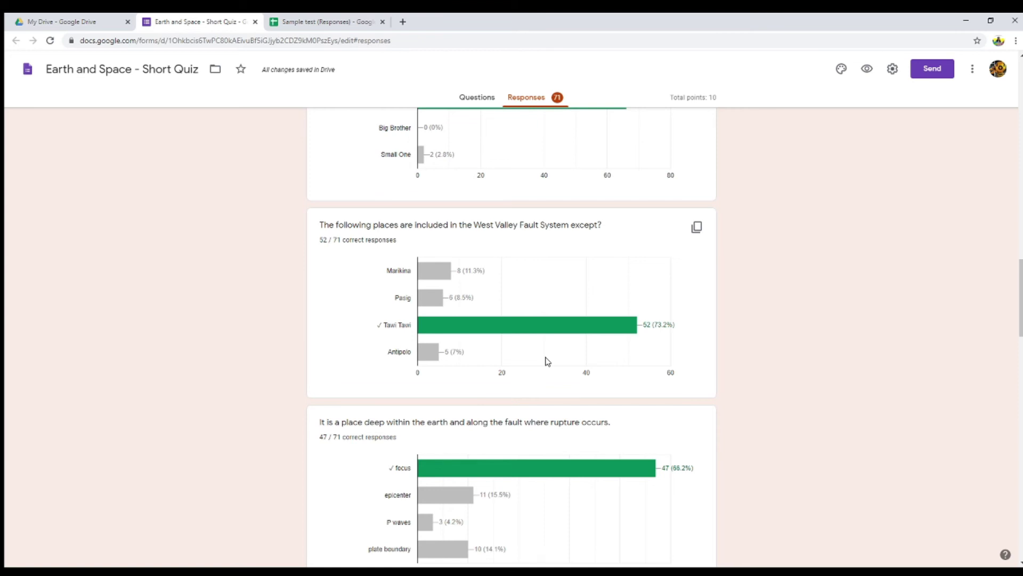
scroll(539, 352, "up", 5)
Examine the share of correct answers for each multiple-choice question, from the West Valley Fault System item through Wegener's Continental Drift
scroll(530, 342, "down", 1)
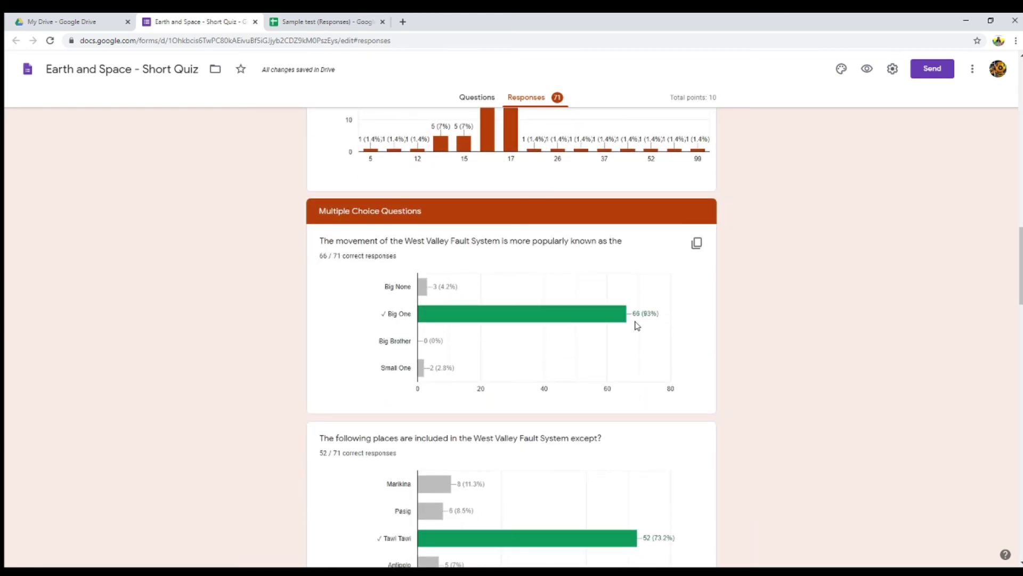
scroll(635, 341, "down", 3)
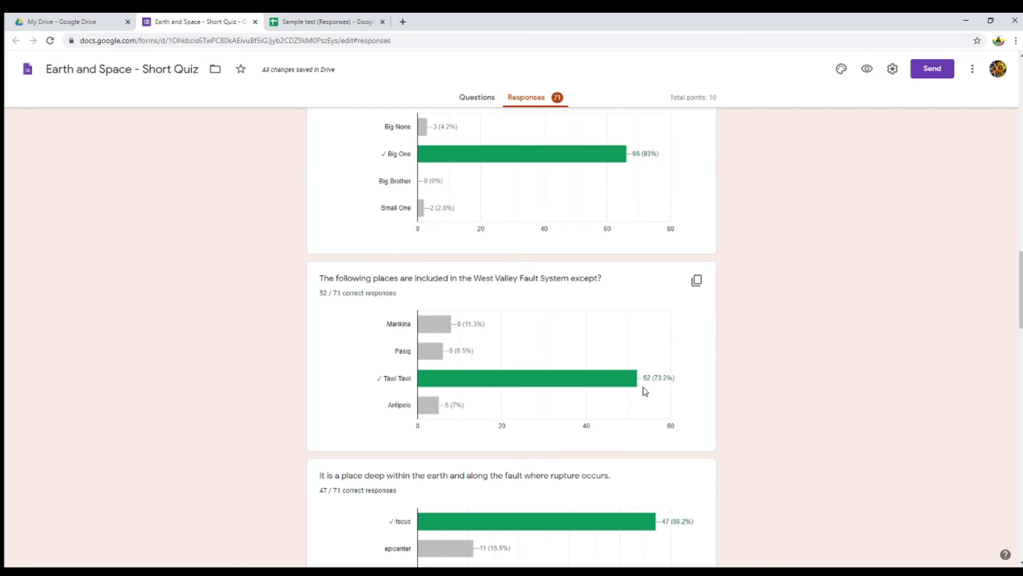
scroll(648, 388, "down", 3)
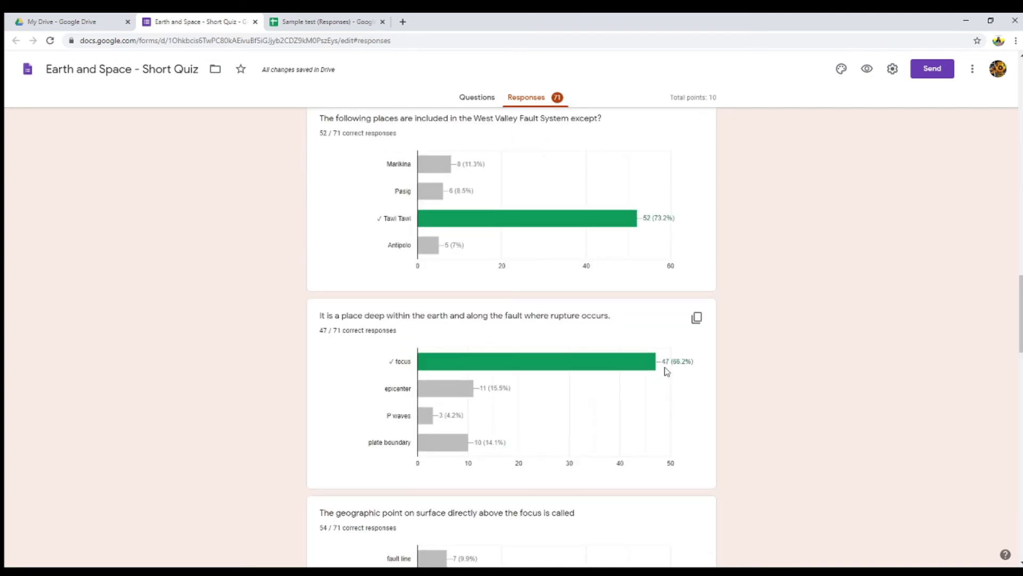
scroll(667, 371, "down", 5)
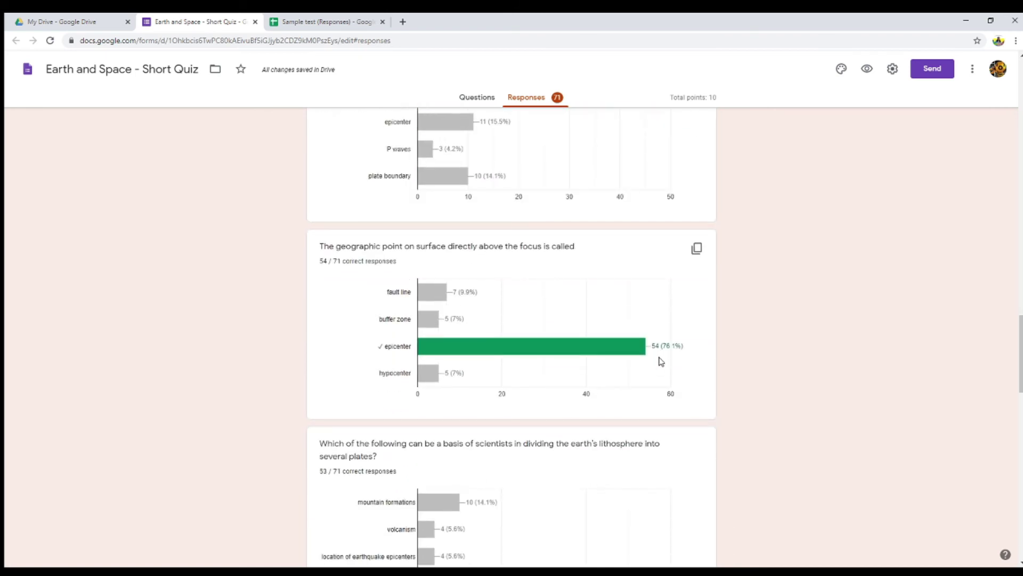
scroll(657, 357, "down", 3)
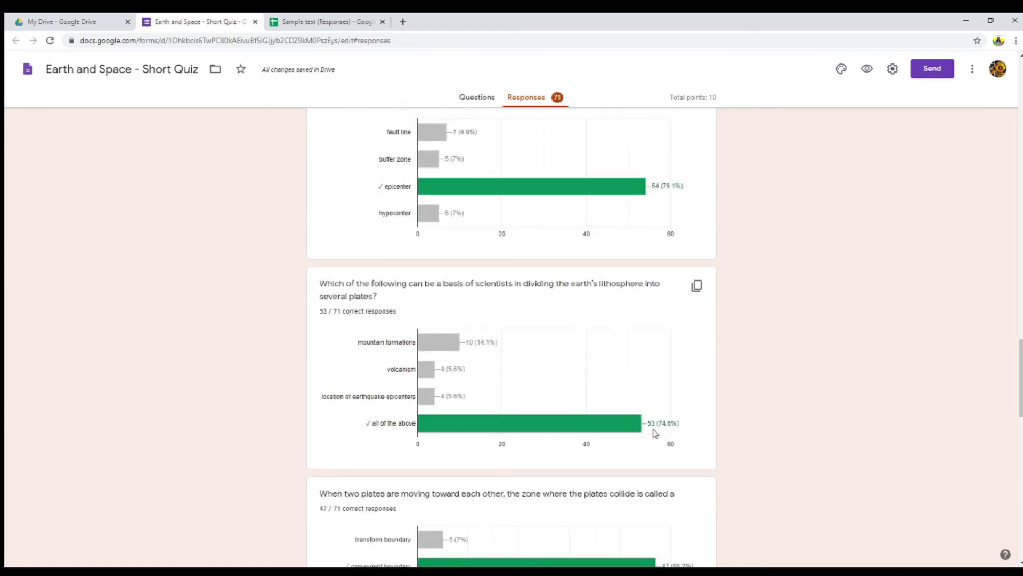
scroll(655, 434, "down", 4)
scroll(655, 435, "down", 1)
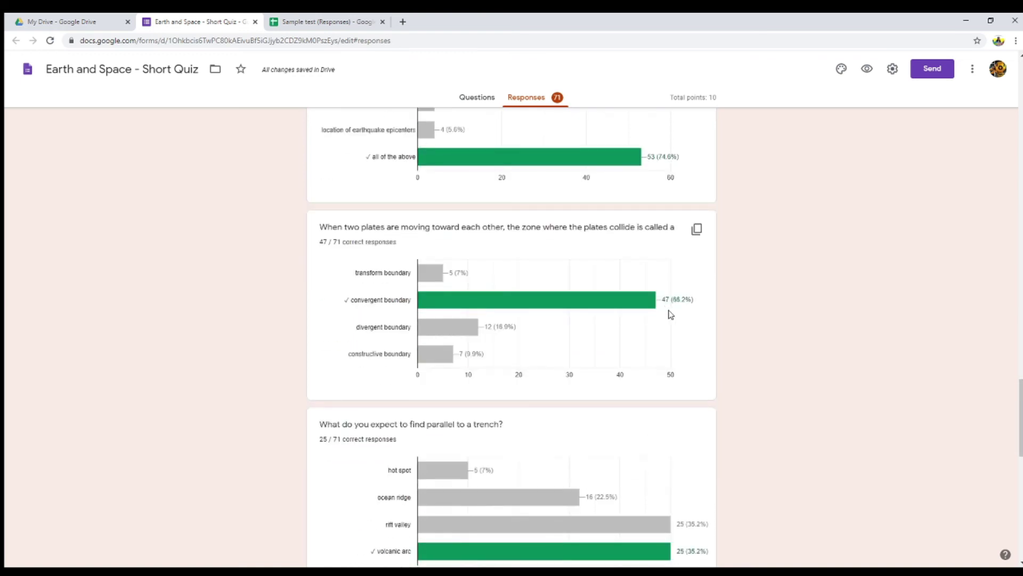
scroll(671, 316, "down", 5)
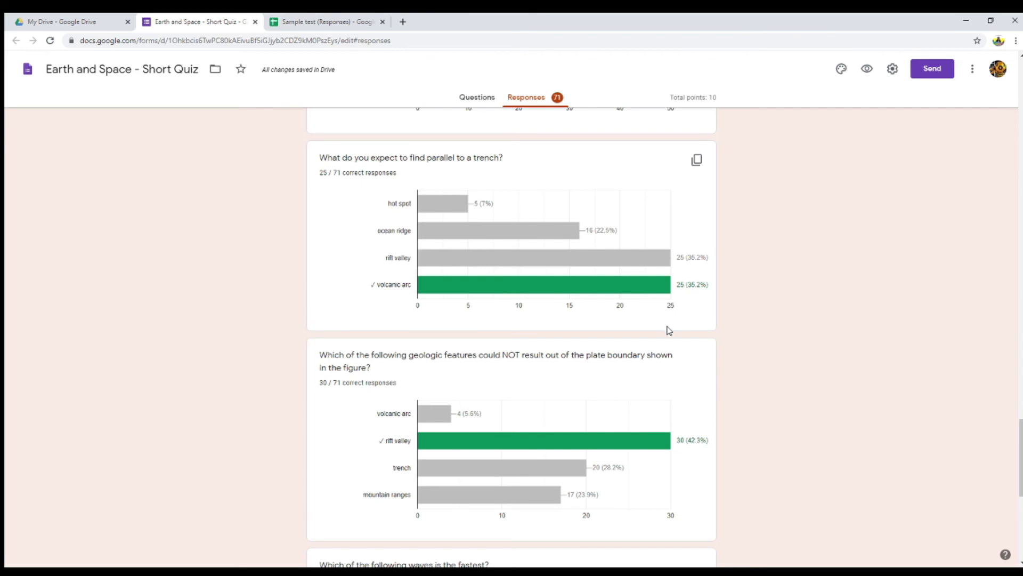
scroll(668, 331, "down", 2)
scroll(678, 347, "down", 4)
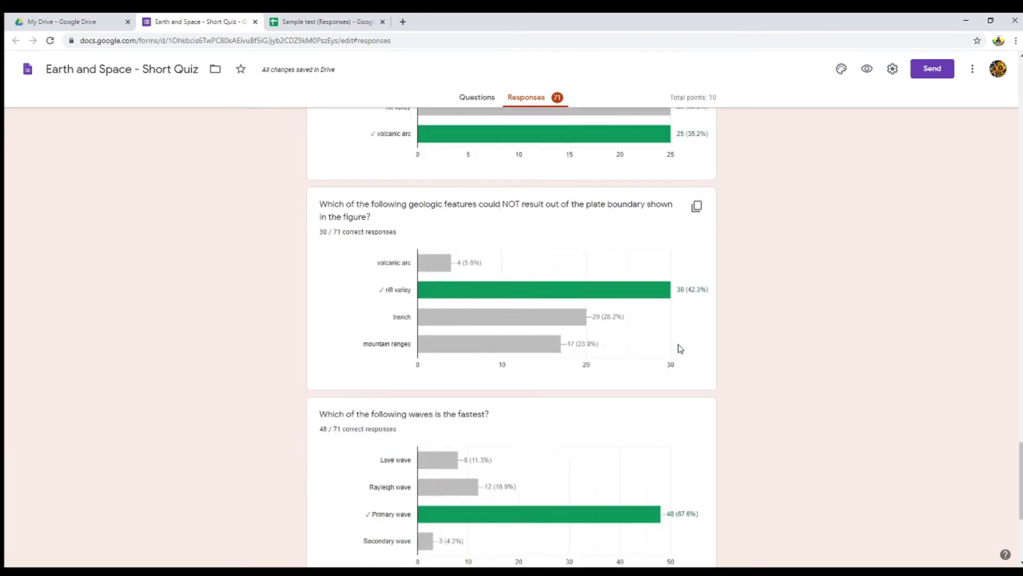
scroll(674, 365, "down", 2)
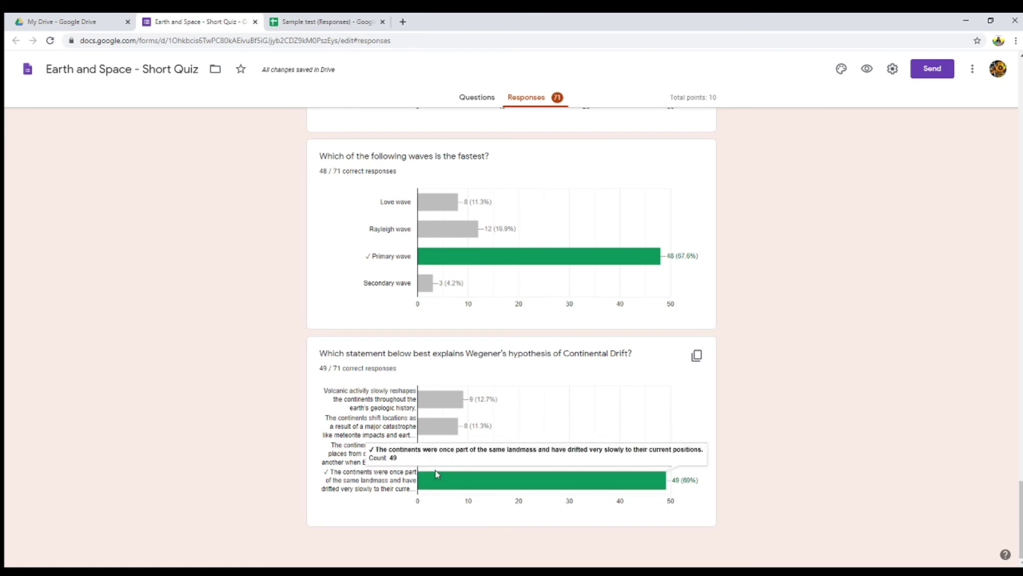
Inspect the response counts of the wrong options in the Continental Drift and fastest wave charts
mouse_move(449, 408)
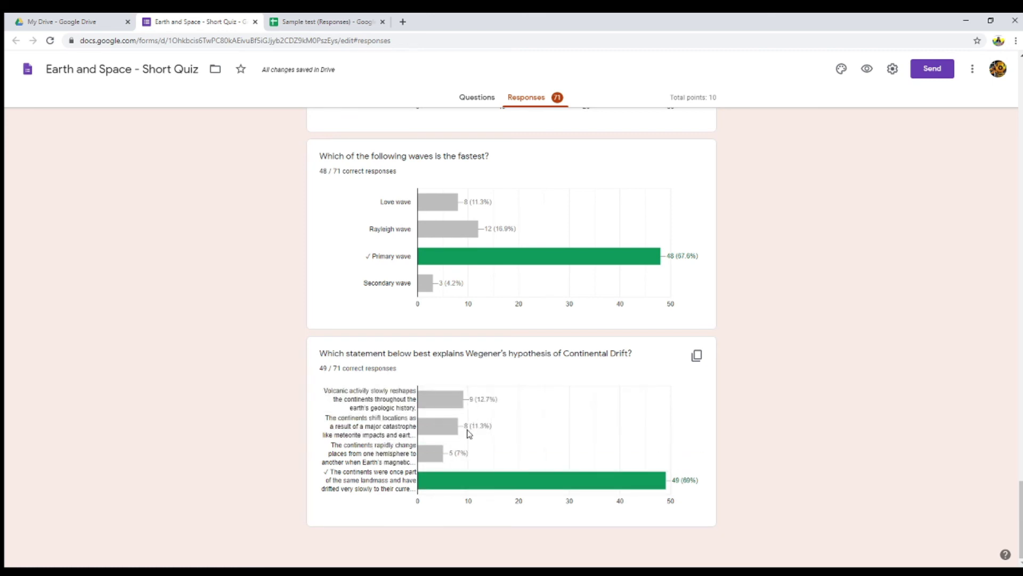
mouse_move(441, 431)
mouse_move(447, 234)
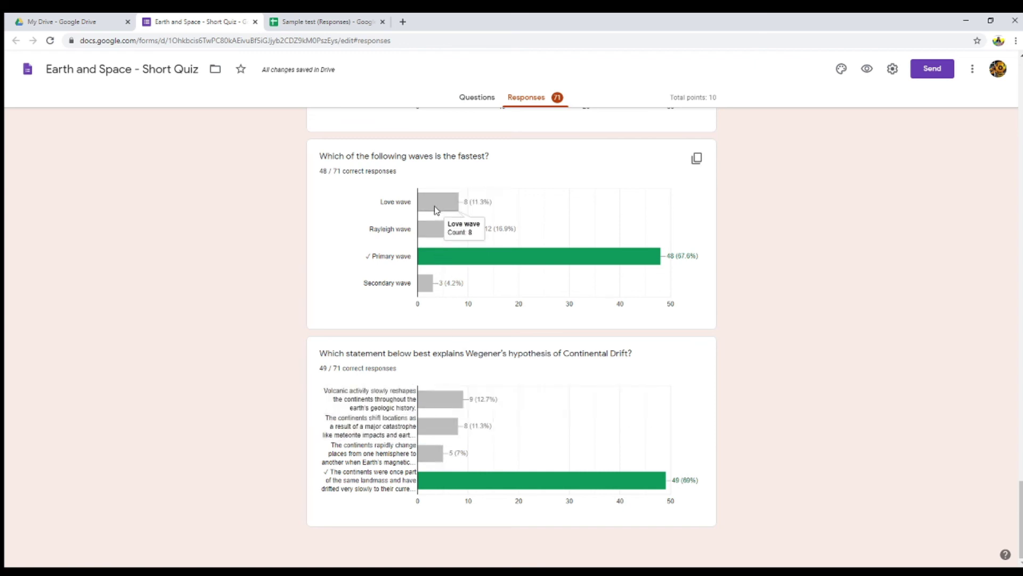
Return to the Insights section with the total points distribution in the response summary
scroll(661, 327, "up", 7)
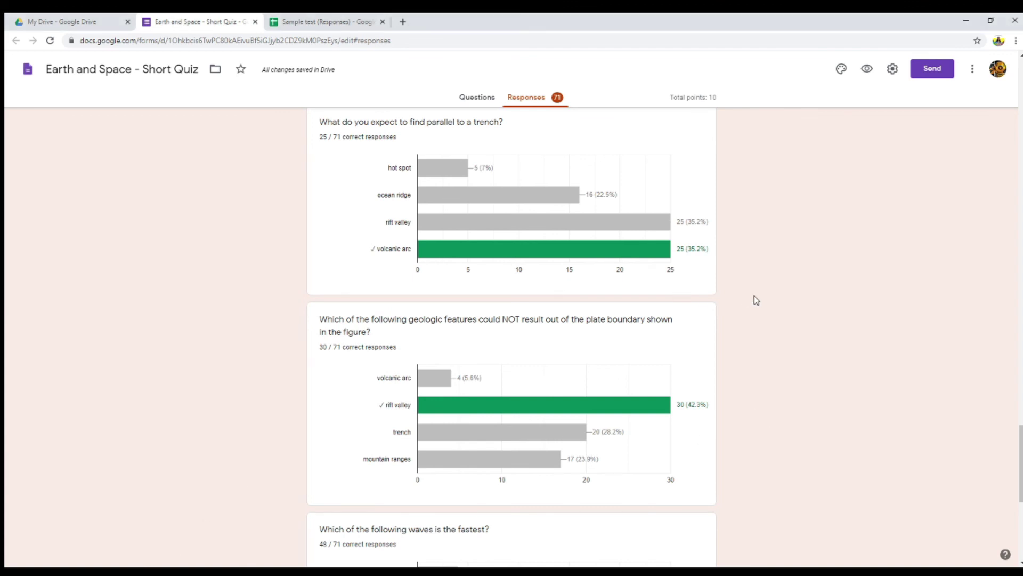
scroll(754, 296, "up", 20)
scroll(759, 303, "up", 15)
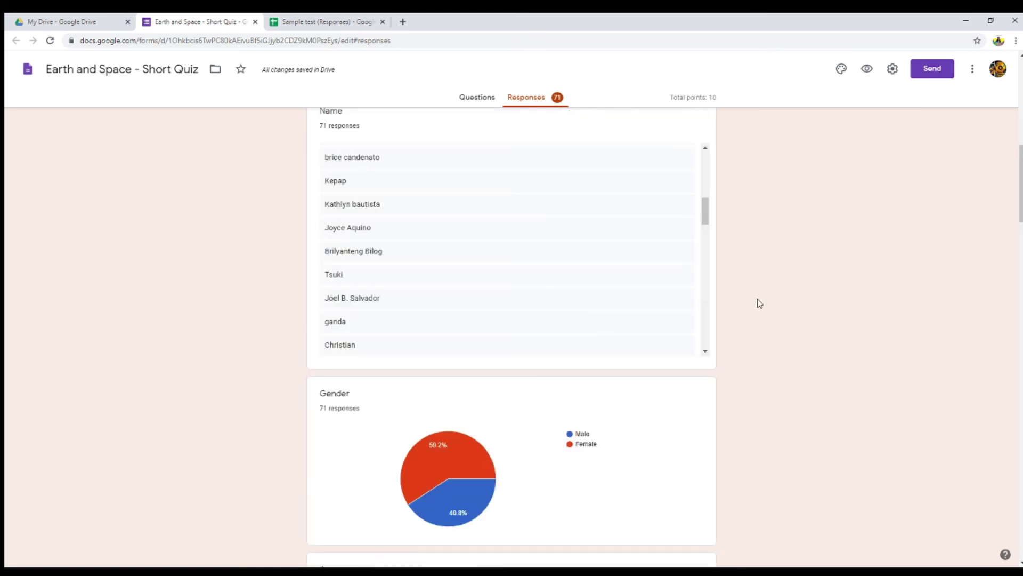
scroll(760, 303, "up", 5)
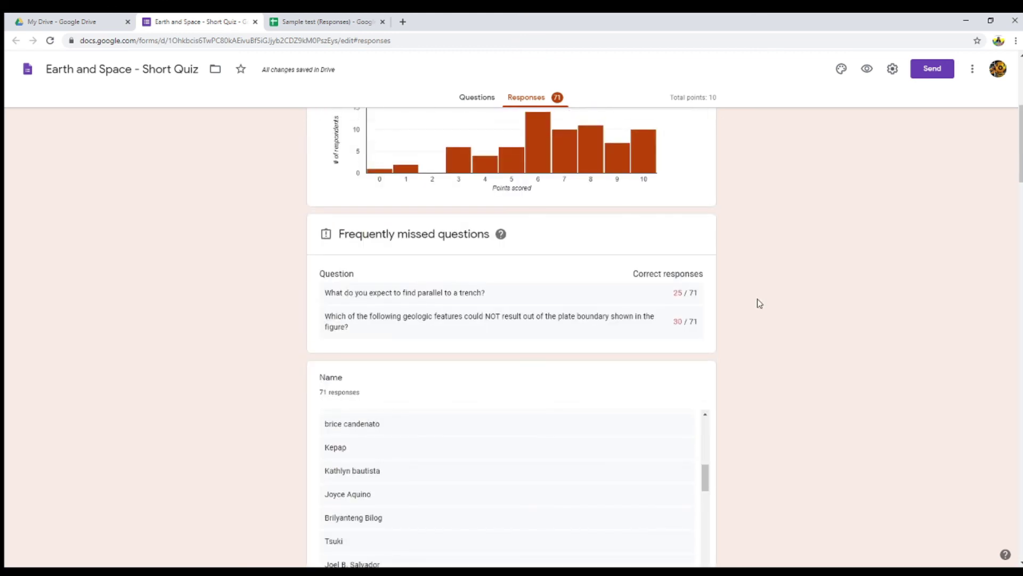
scroll(759, 303, "up", 4)
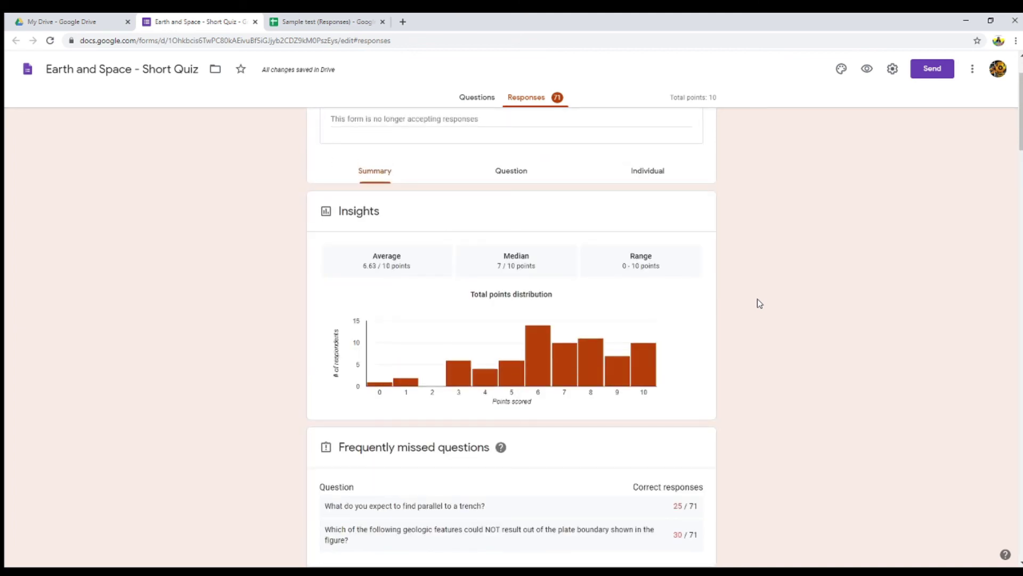